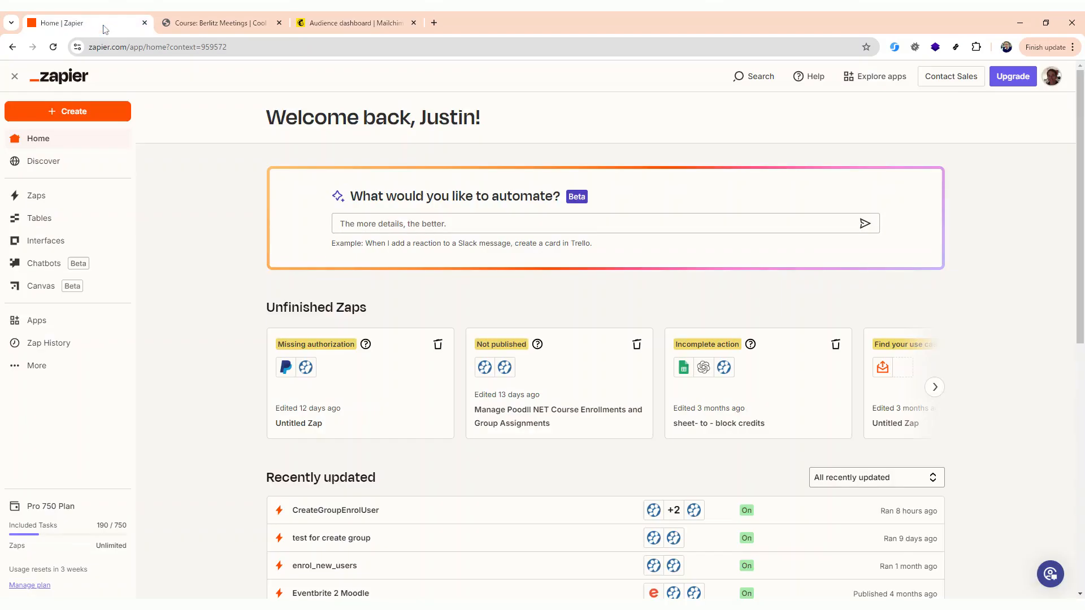
pyautogui.click(392, 224)
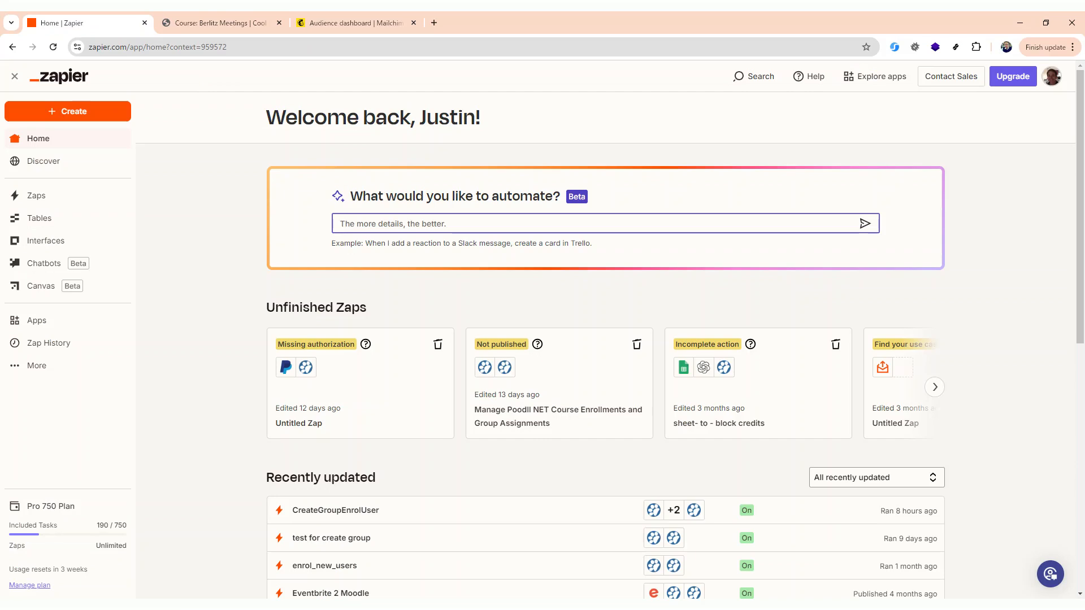
pyautogui.write('enrol a us')
pyautogui.press('BackSpace')
pyautogui.write('Poodll NET user in')
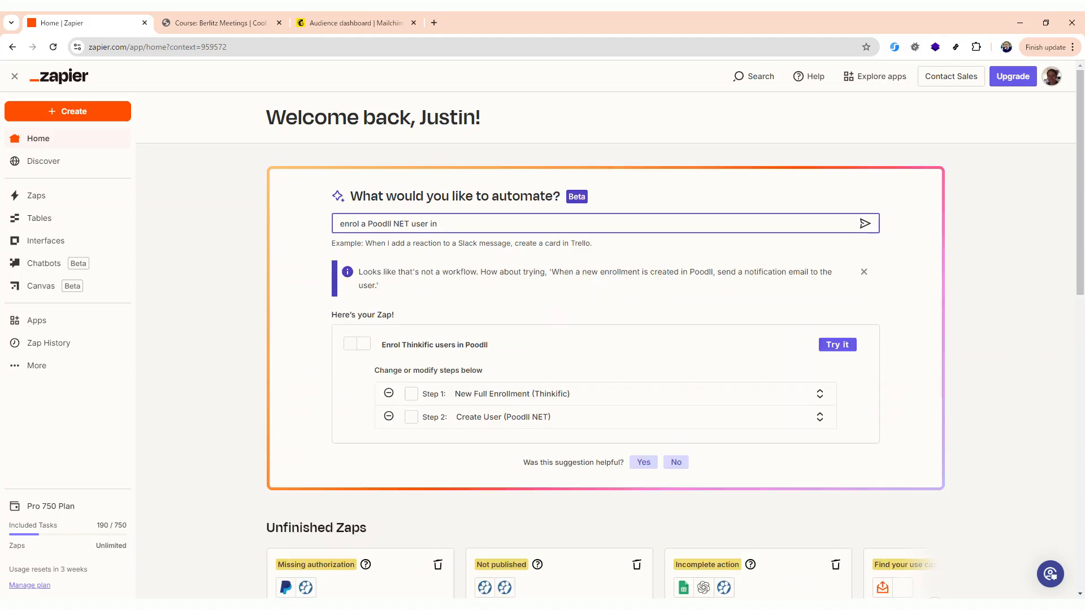
pyautogui.write(' Mailchim')
pyautogui.press('BackSpace')
pyautogui.press('BackSpace')
pyautogui.press('BackSpace')
pyautogui.press('BackSpace')
pyautogui.press('BackSpace')
pyautogui.press('BackSpace')
pyautogui.press('BackSpace')
pyautogui.press('BackSpace')
pyautogui.press('BackSpace')
pyautogui.press('BackSpace')
pyautogui.press('BackSpace')
pyautogui.press('BackSpace')
pyautogui.press('BackSpace')
pyautogui.press('BackSpace')
pyautogui.press('BackSpace')
pyautogui.press('BackSpace')
pyautogui.press('BackSpace')
pyautogui.press('BackSpace')
pyautogui.press('BackSpace')
pyautogui.press('BackSpace')
pyautogui.press('BackSpace')
pyautogui.press('BackSpace')
pyautogui.press('BackSpace')
pyautogui.press('BackSpace')
pyautogui.press('BackSpace')
pyautogui.press('BackSpace')
pyautogui.press('BackSpace')
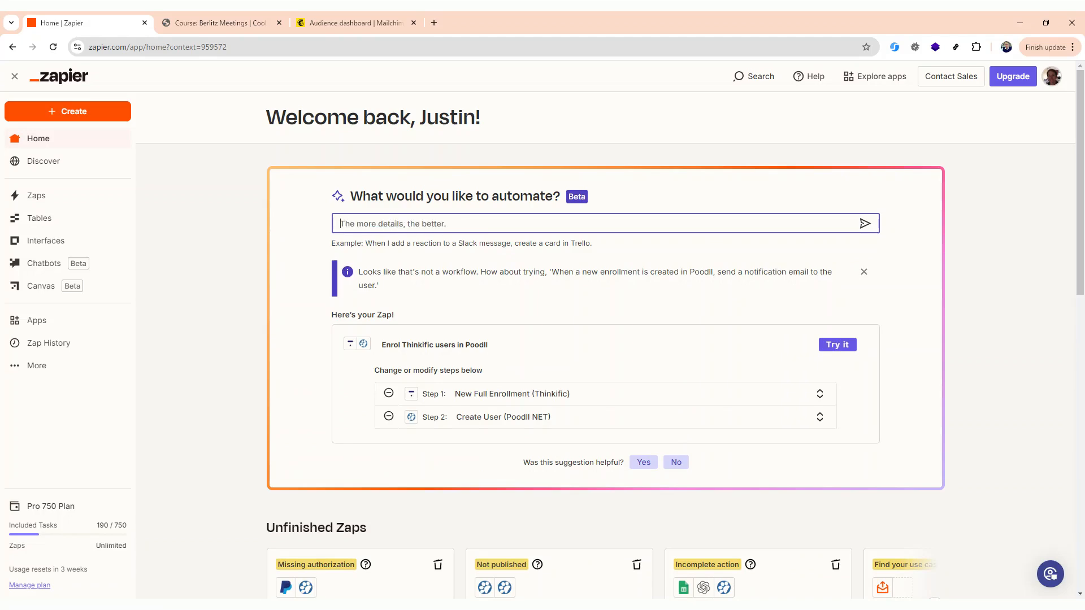
# - Generate a Zap from the prompt "Add a new user to a mailchimp audience when a user is enrolled in a Poodll NET course"
pyautogui.write('Add a new user to a mailchimp audience when ')
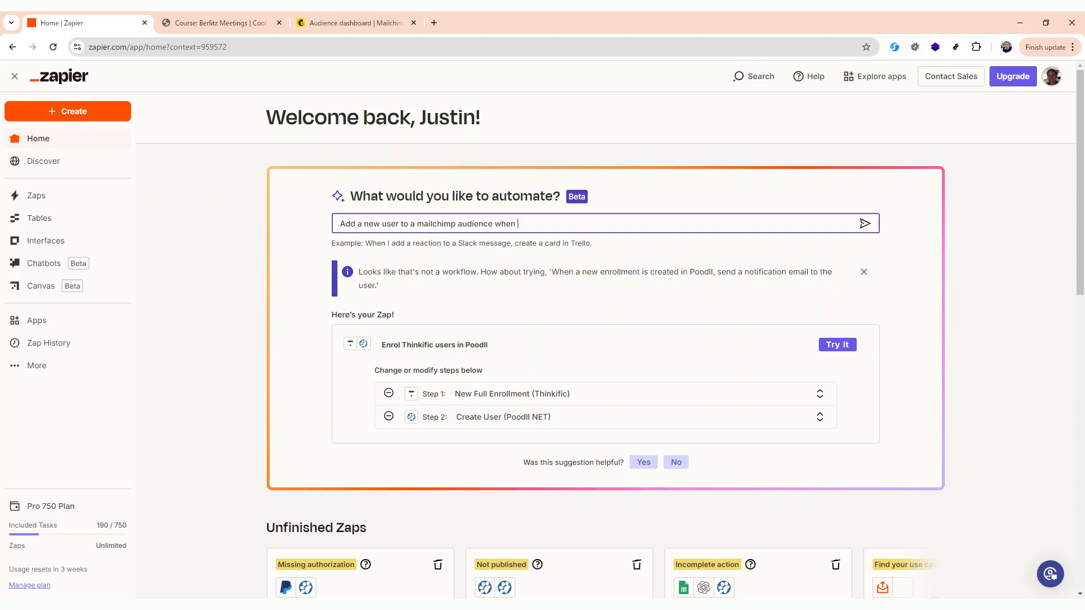
pyautogui.write('a user is enrolled in a Poodll NET course')
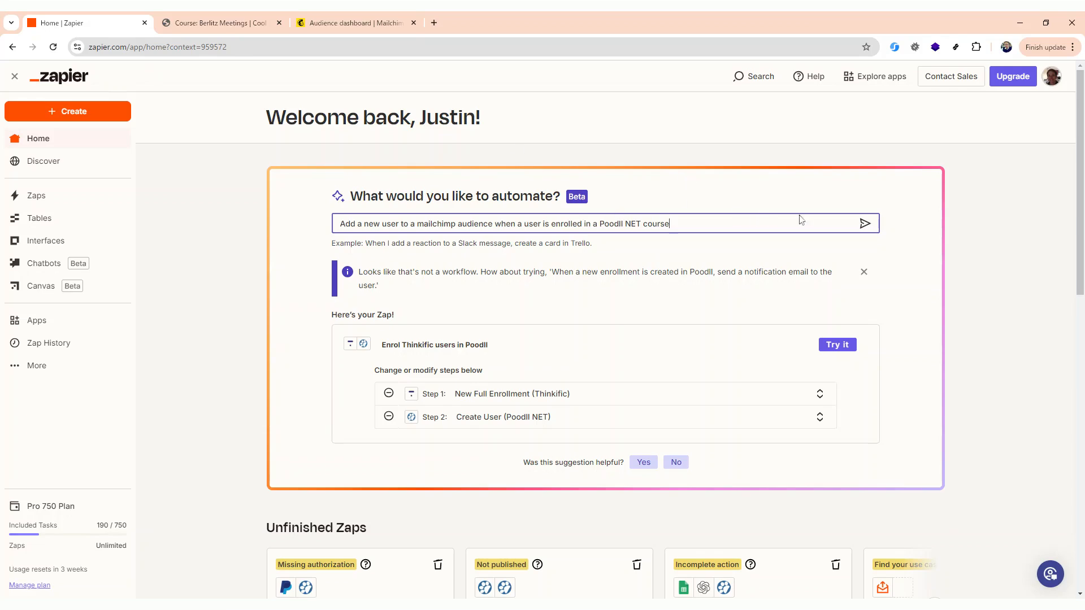
pyautogui.click(865, 225)
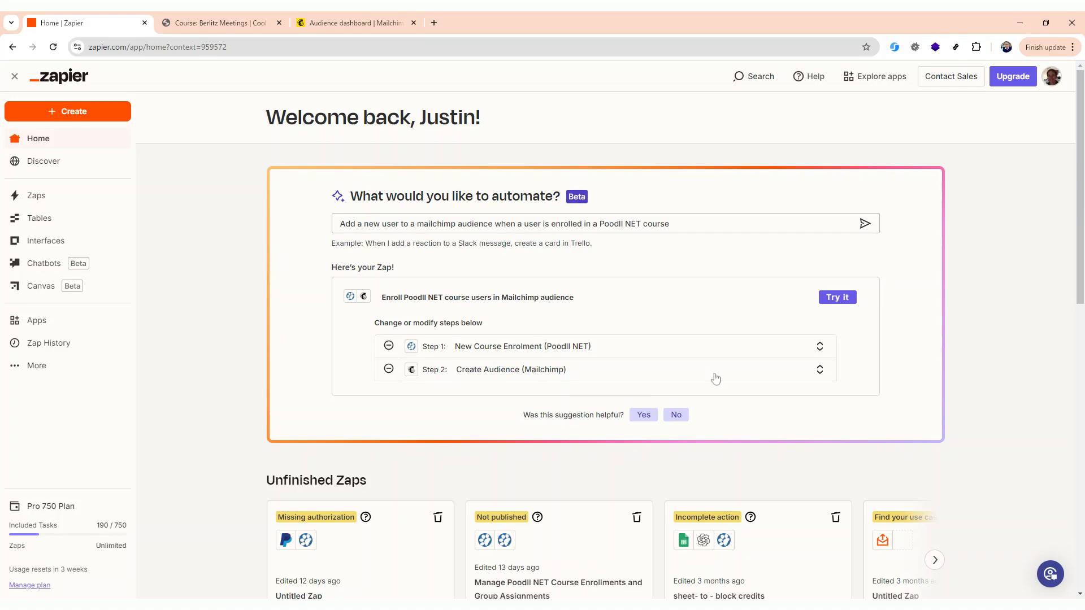
# - Change the suggested Zap's second step to Add/Update Subscriber (Mailchimp) and open the Zap for editing
pyautogui.click(334, 25)
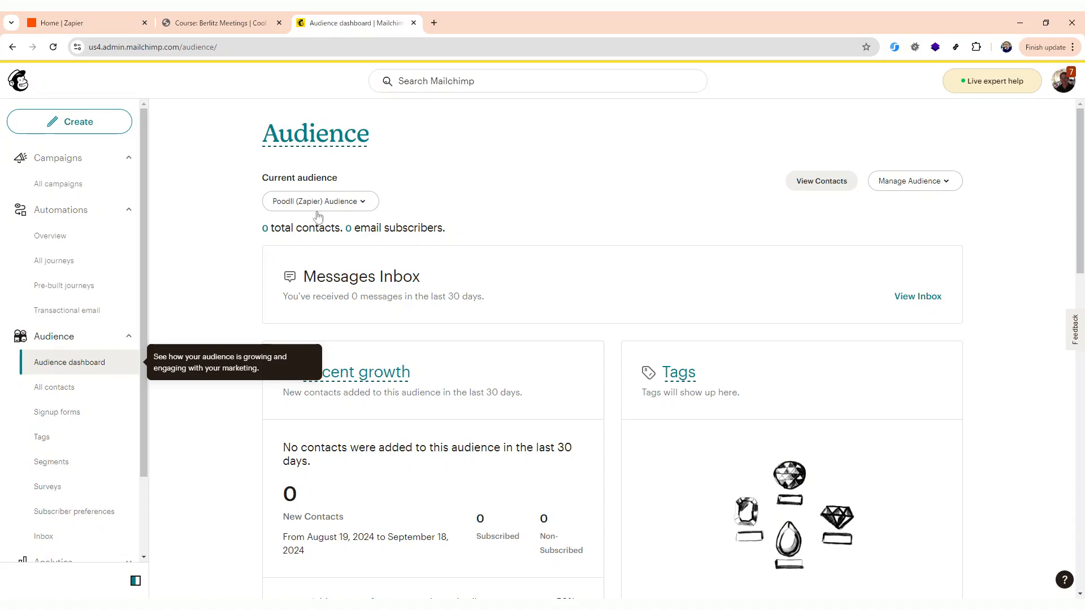
pyautogui.click(110, 25)
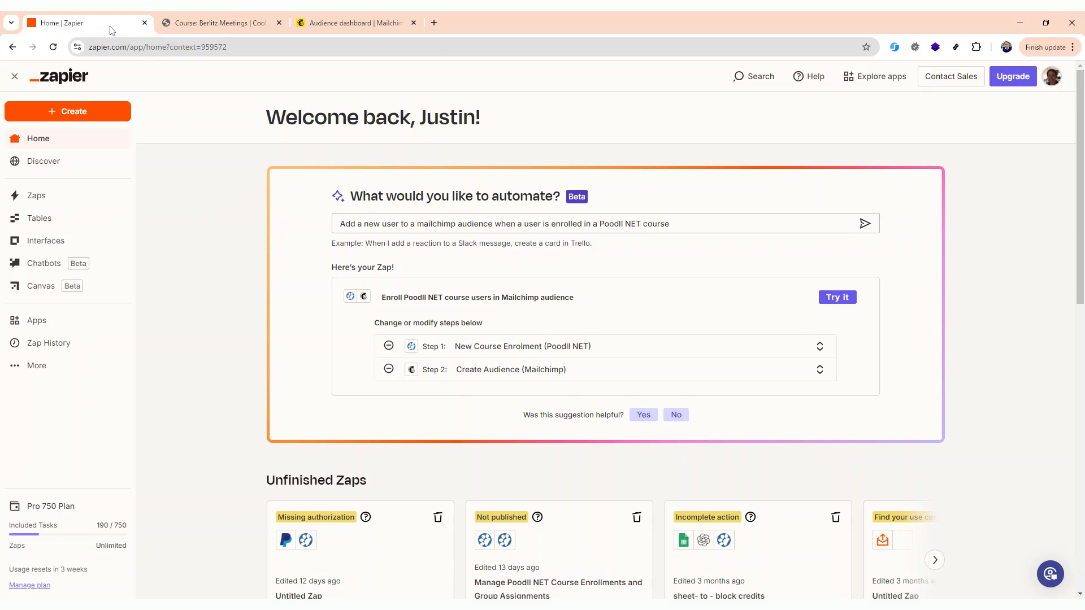
pyautogui.click(819, 370)
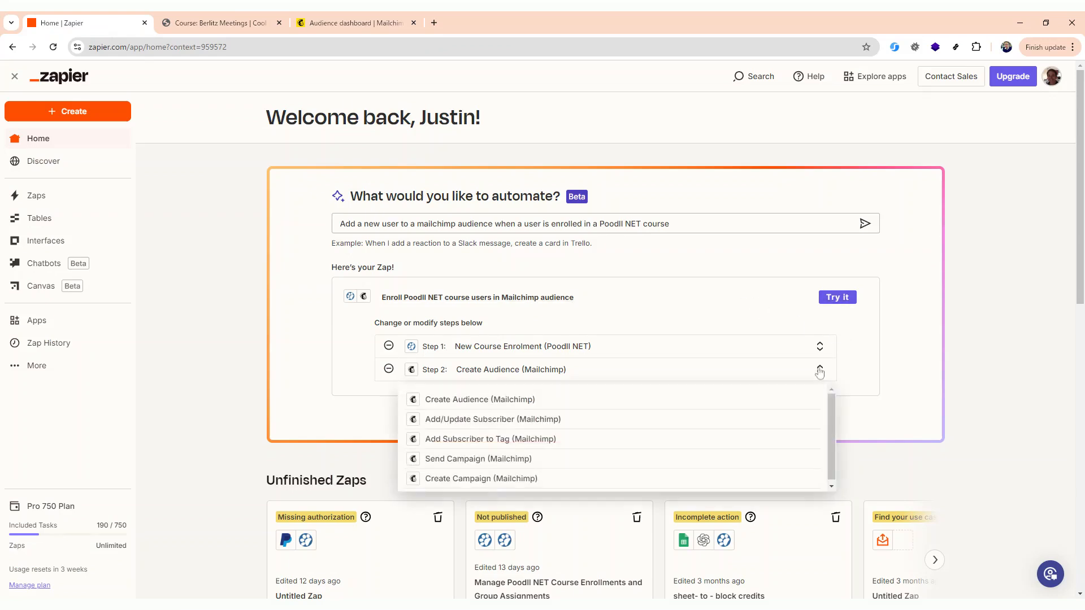
pyautogui.click(708, 425)
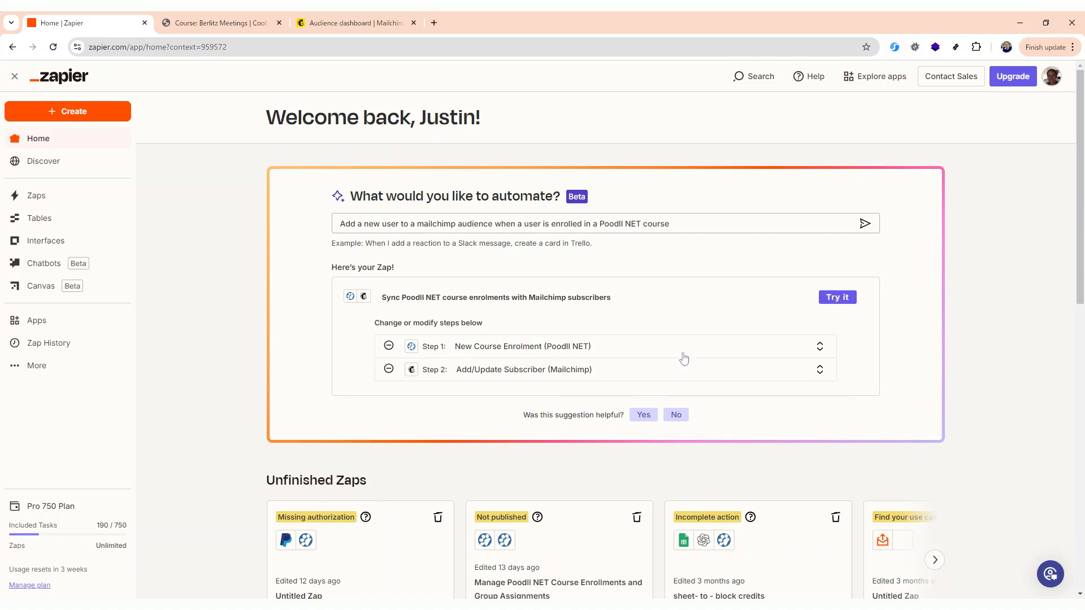
pyautogui.click(838, 297)
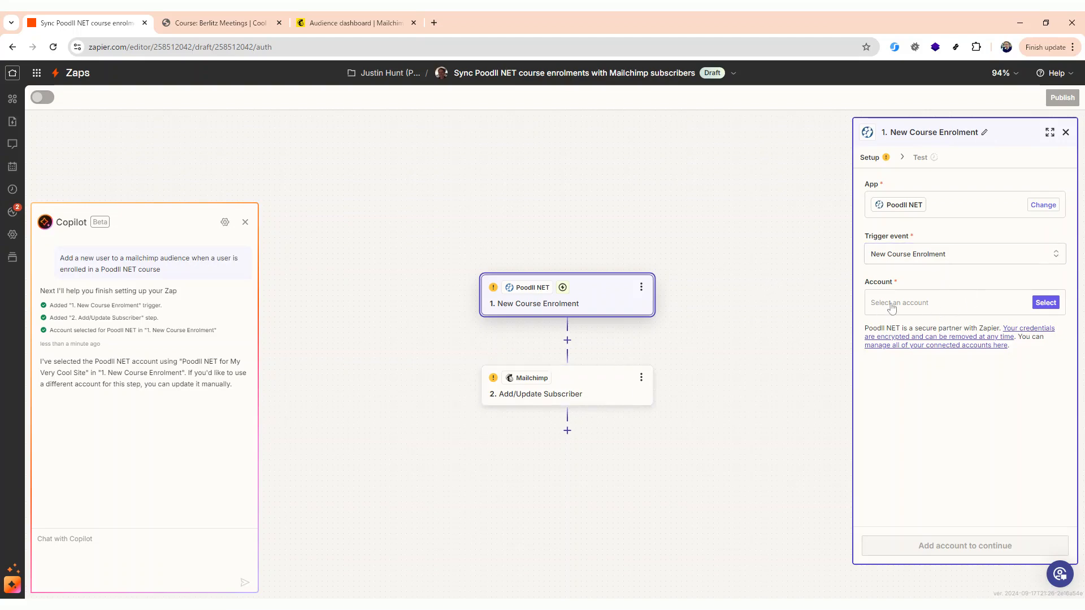
# - Set the New Course Enrolment trigger's account to Poodll NET (1.3.2) for Poodll NET: Cool School and test the trigger
pyautogui.click(251, 27)
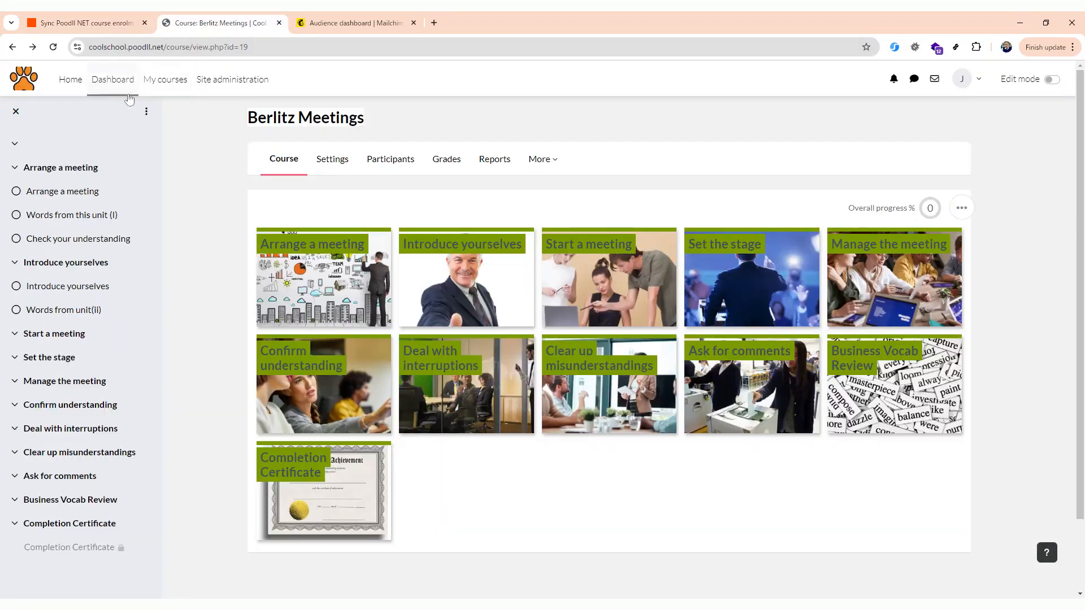
pyautogui.click(104, 26)
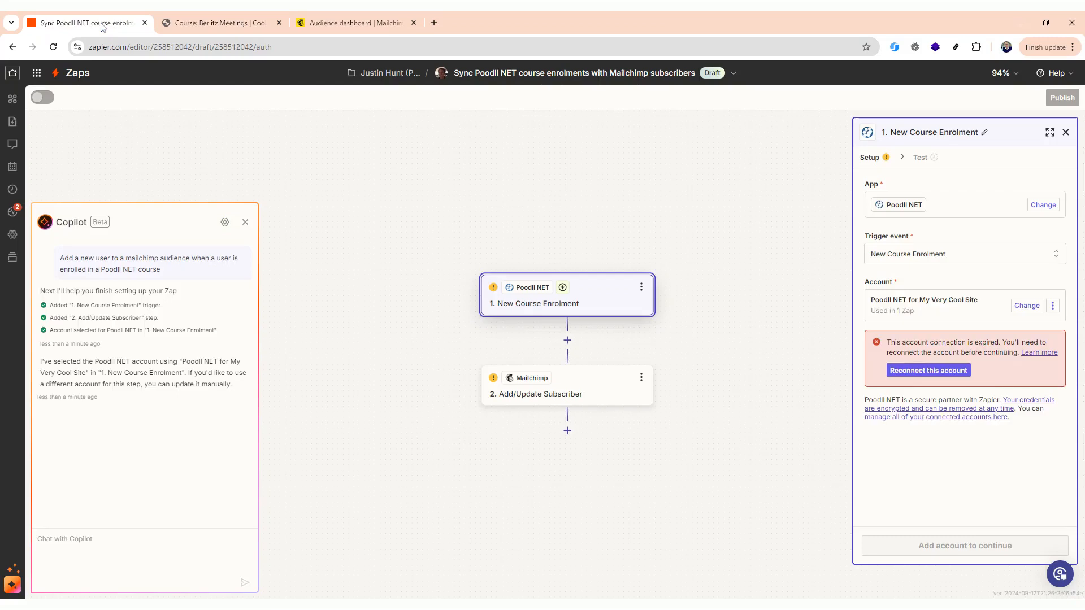
pyautogui.click(1026, 307)
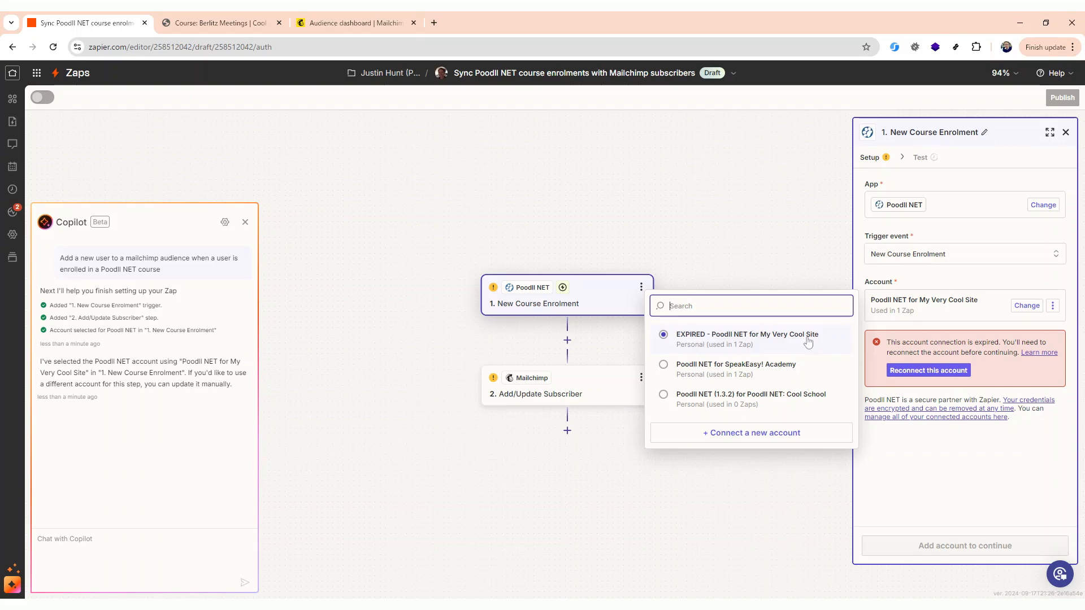
pyautogui.click(770, 398)
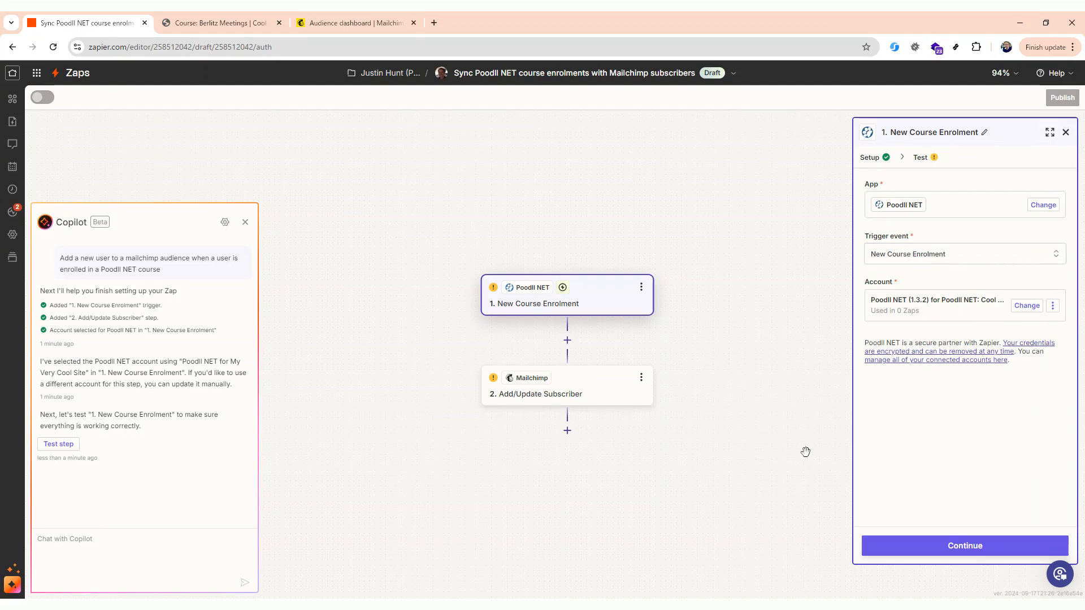
pyautogui.click(1018, 547)
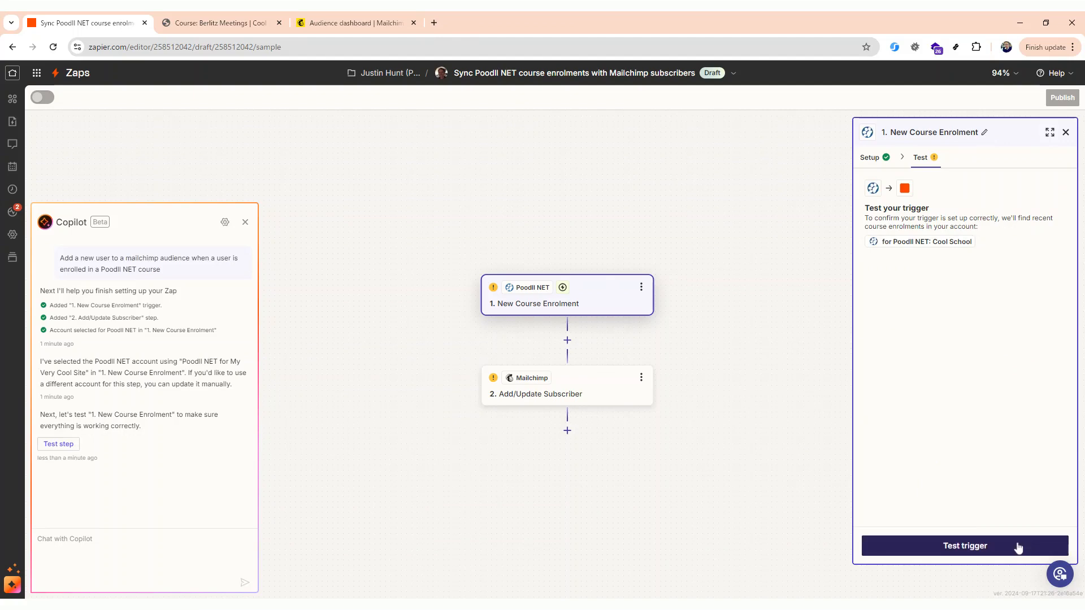
pyautogui.click(1019, 547)
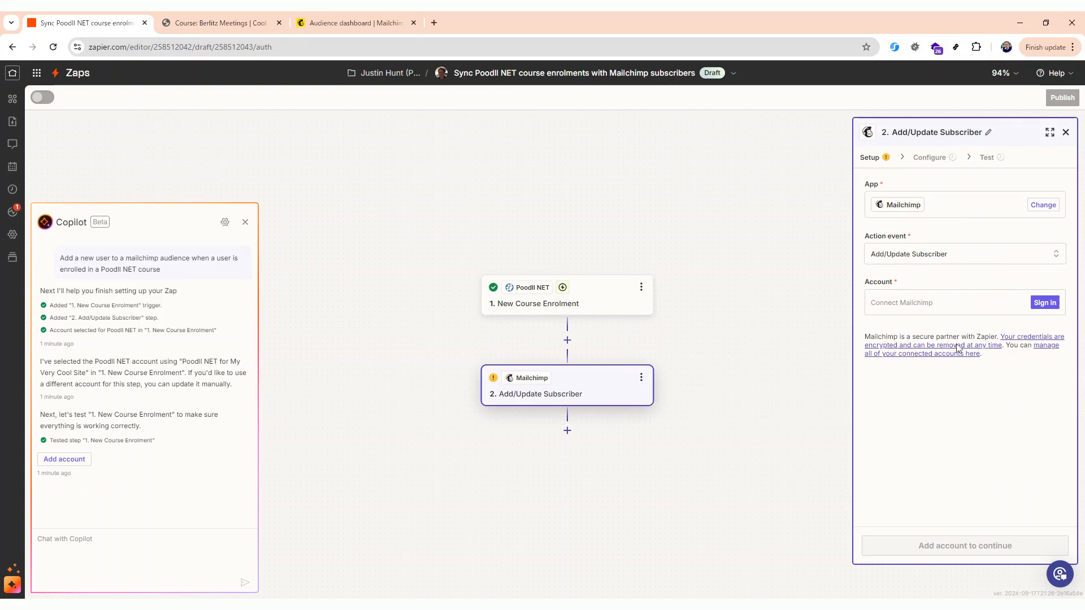
# - Connect a Mailchimp account to the Add/Update Subscriber step and set its Audience to Poodll (Zapier) Audience
pyautogui.click(1044, 304)
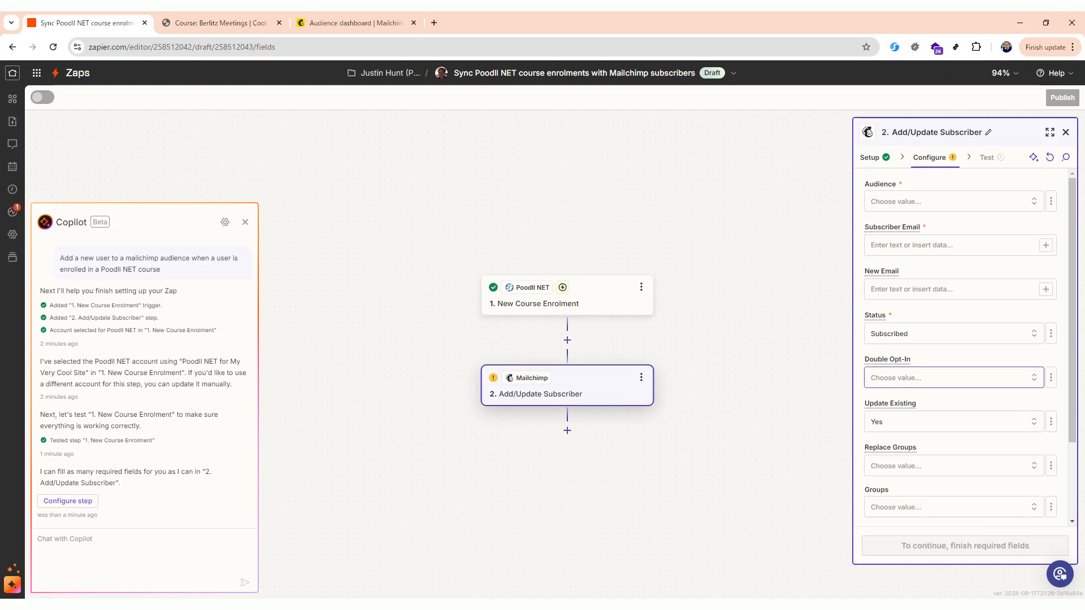
pyautogui.click(964, 207)
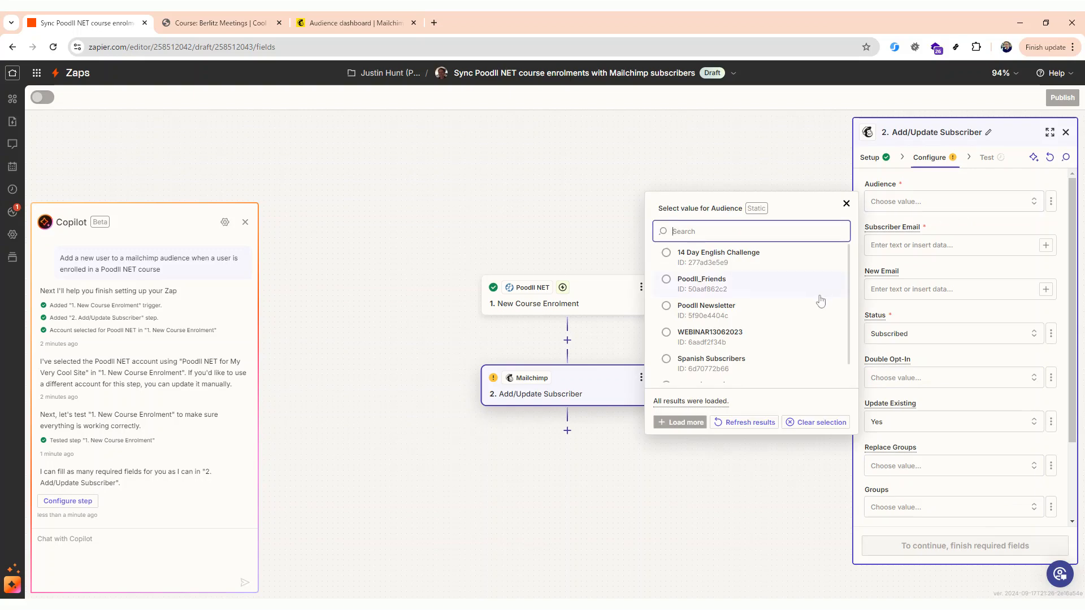
pyautogui.scroll(-1, 820, 302)
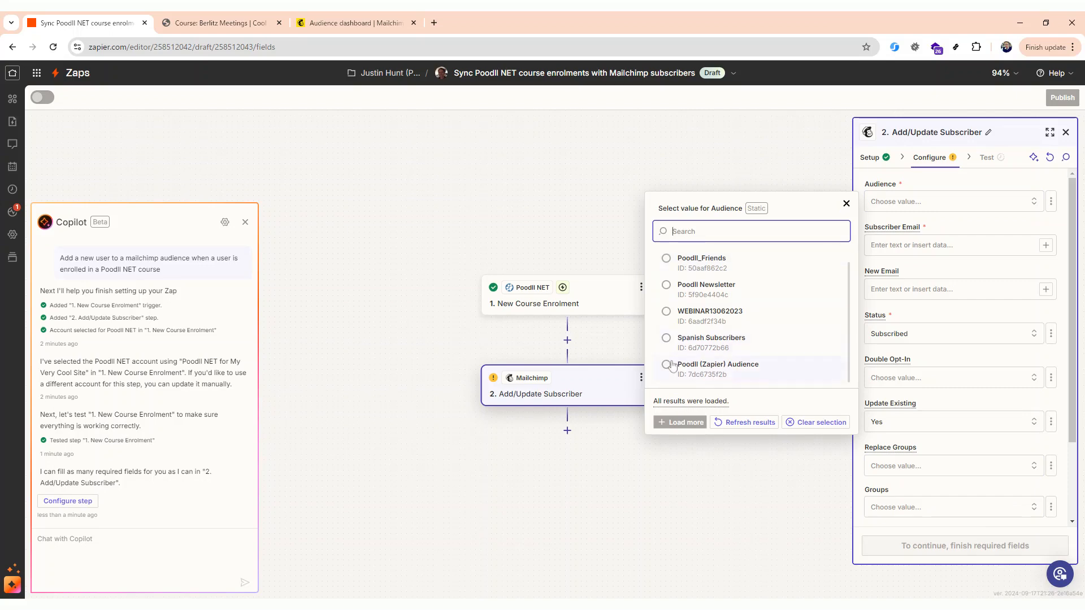
pyautogui.click(672, 366)
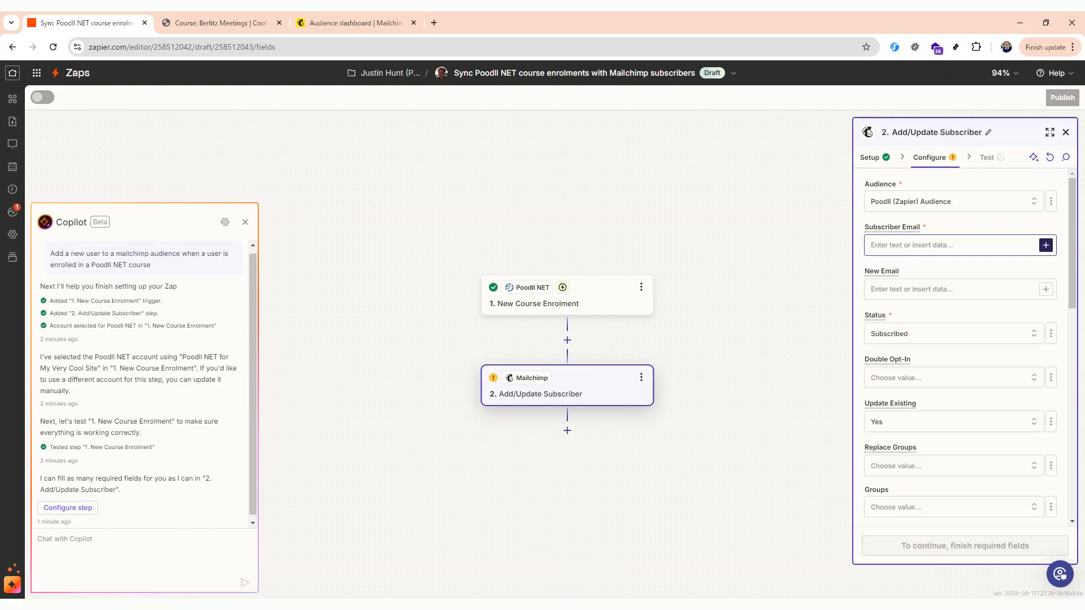
# - Map the Subscriber Email field to the User email value from the New Course Enrolment trigger
pyautogui.click(1046, 246)
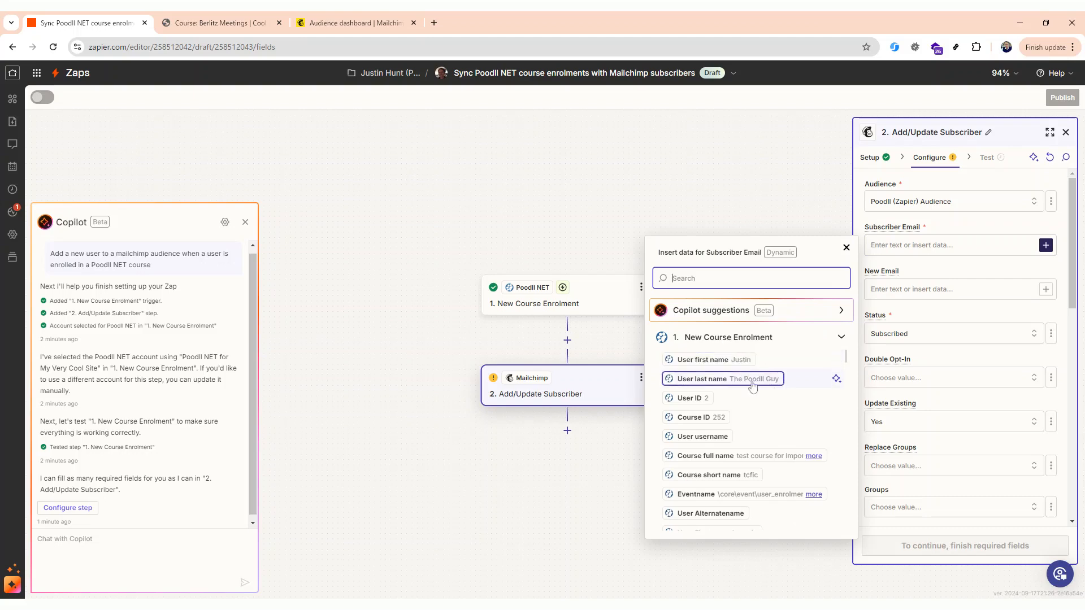
pyautogui.scroll(-5, 751, 400)
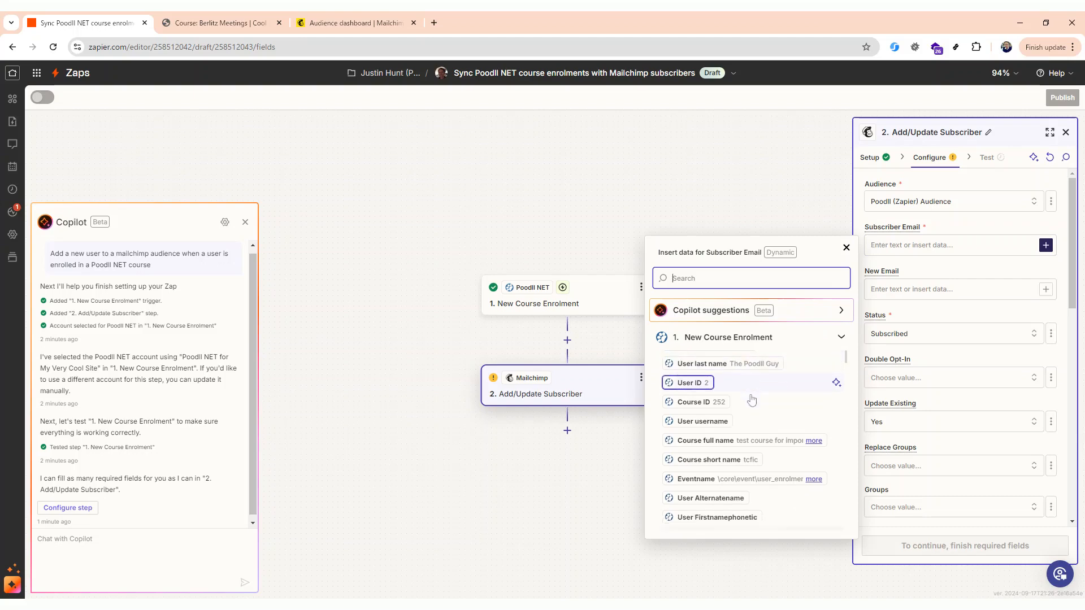
pyautogui.scroll(-5, 751, 400)
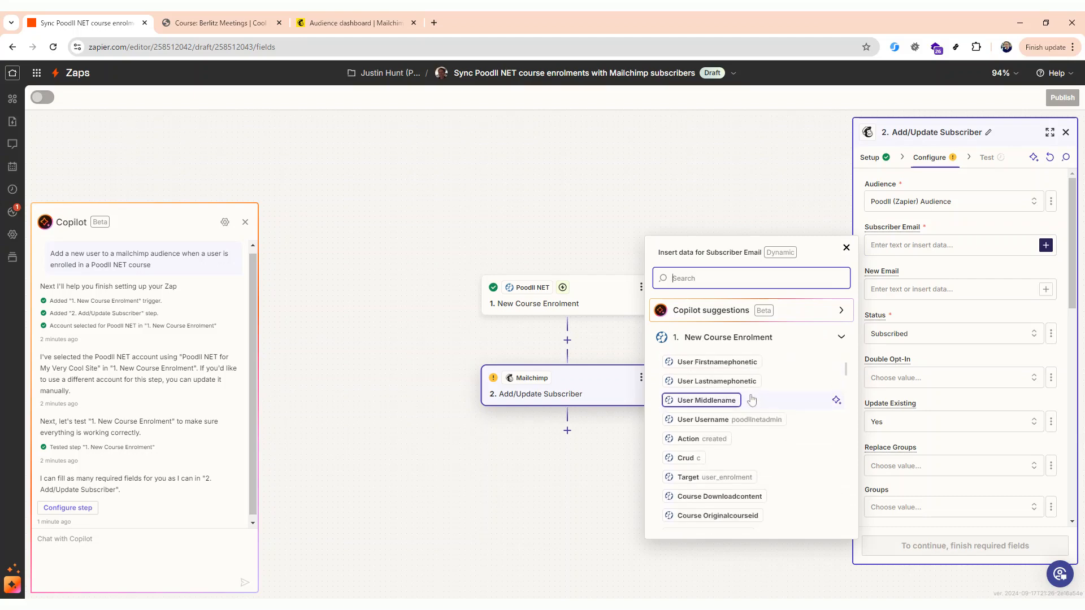
pyautogui.scroll(-5, 751, 399)
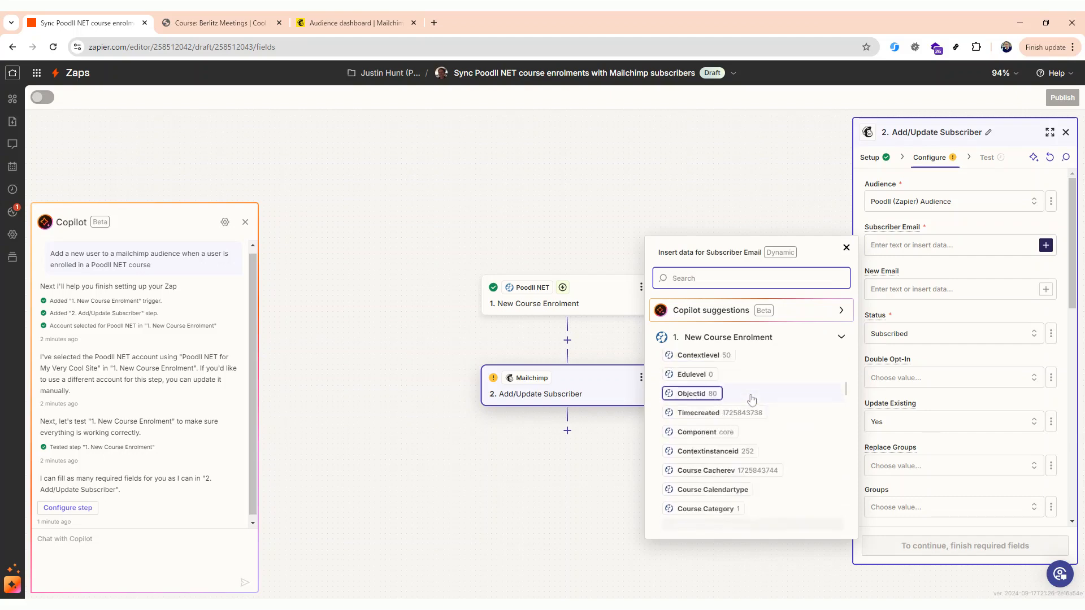
pyautogui.scroll(-5, 751, 400)
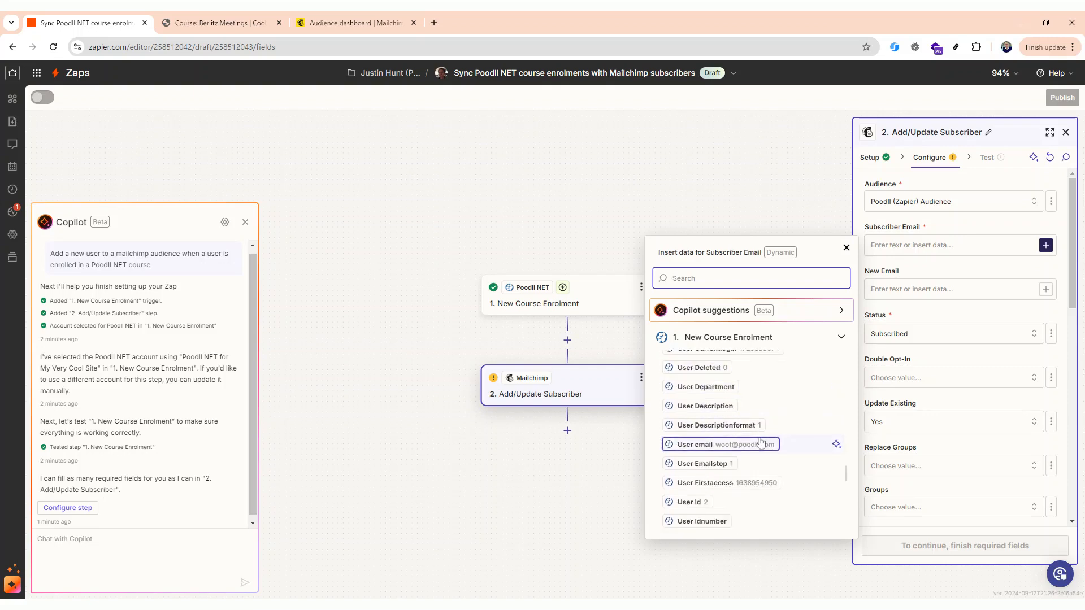
pyautogui.click(760, 443)
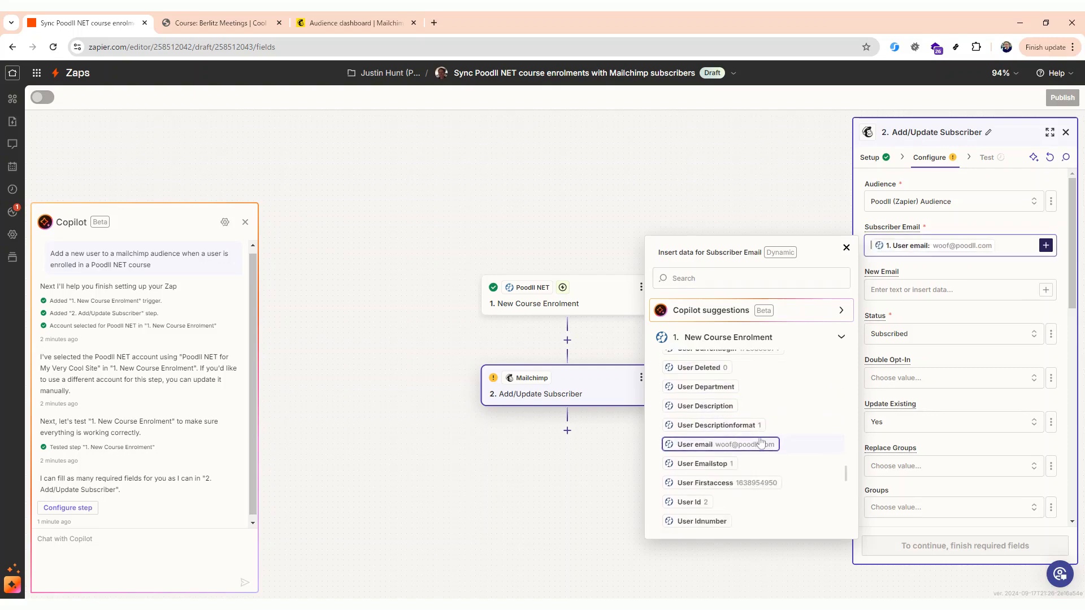
pyautogui.click(809, 214)
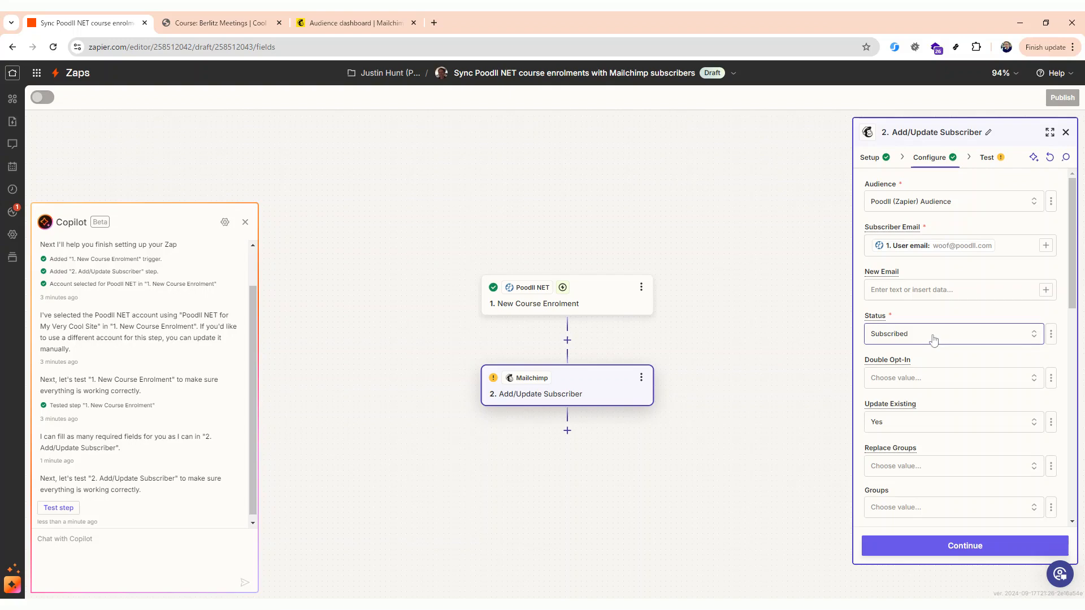
# - Set Double Opt-In to False for the Add/Update Subscriber step
pyautogui.click(953, 381)
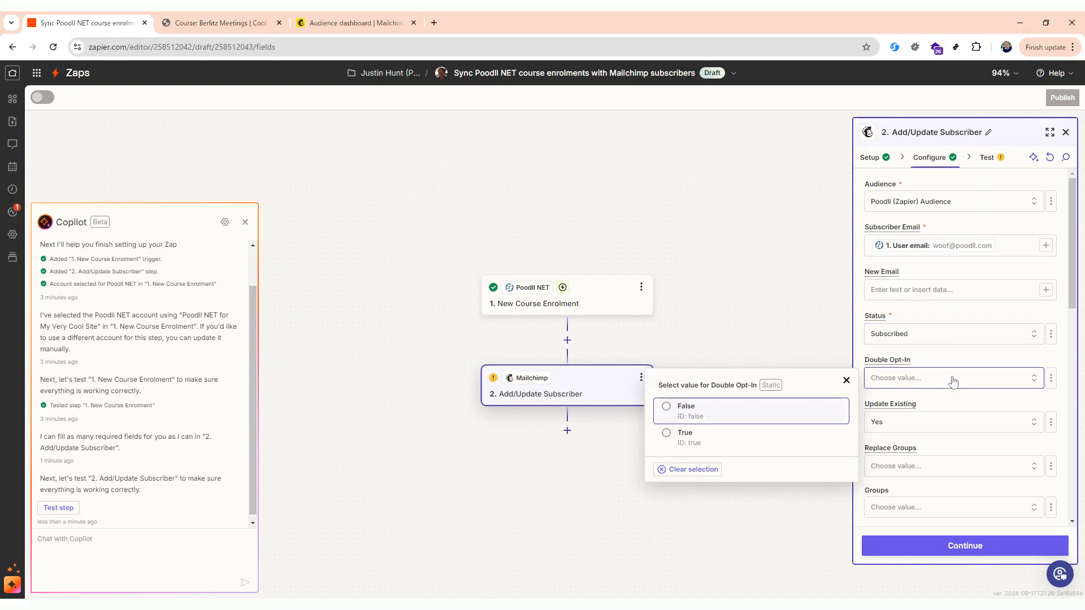
pyautogui.click(953, 382)
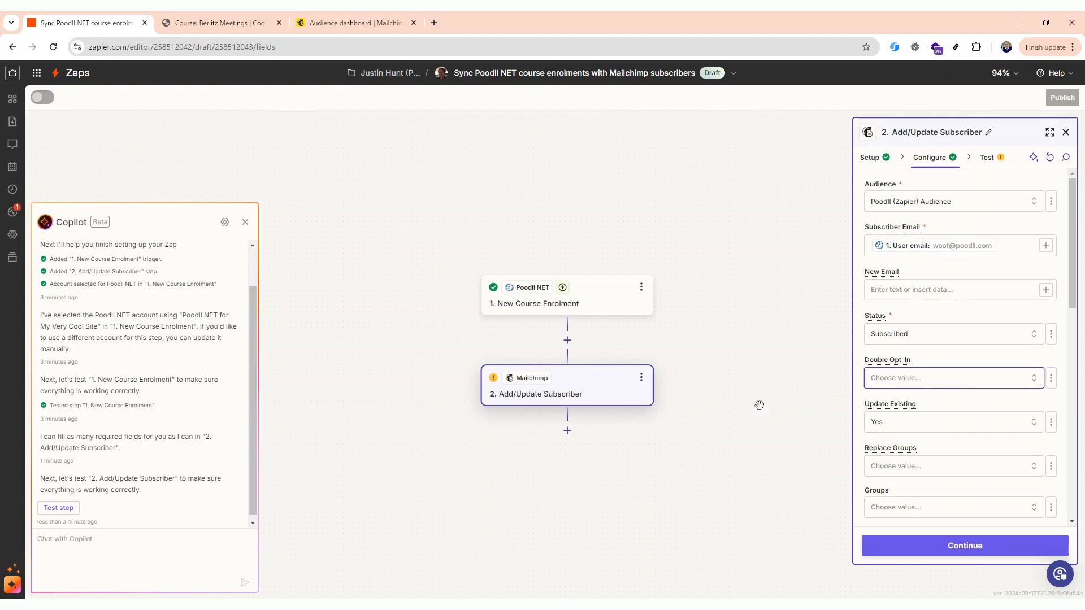
pyautogui.click(893, 382)
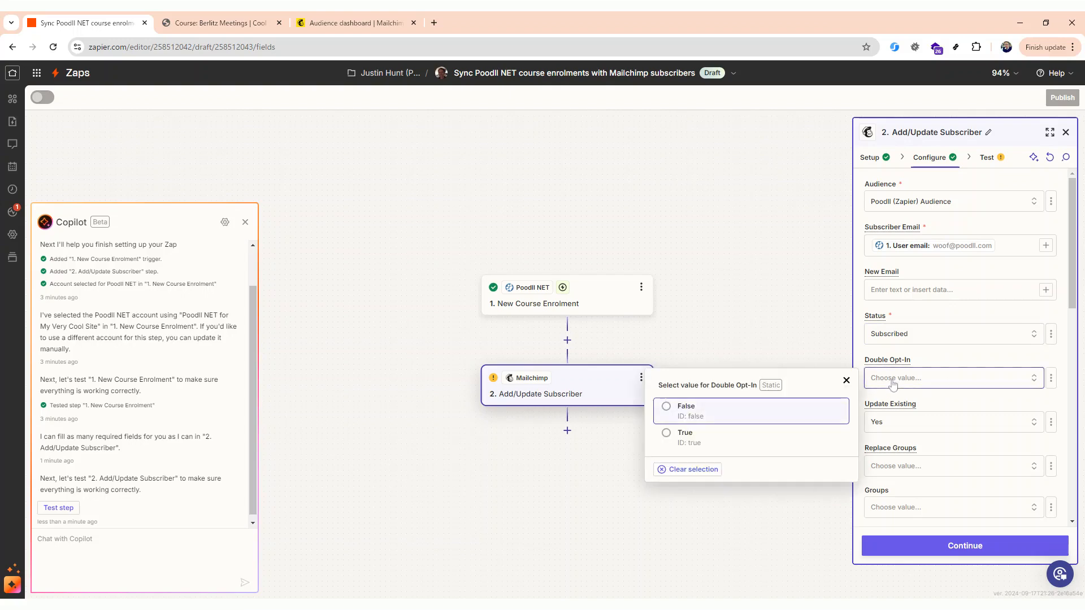
pyautogui.click(670, 410)
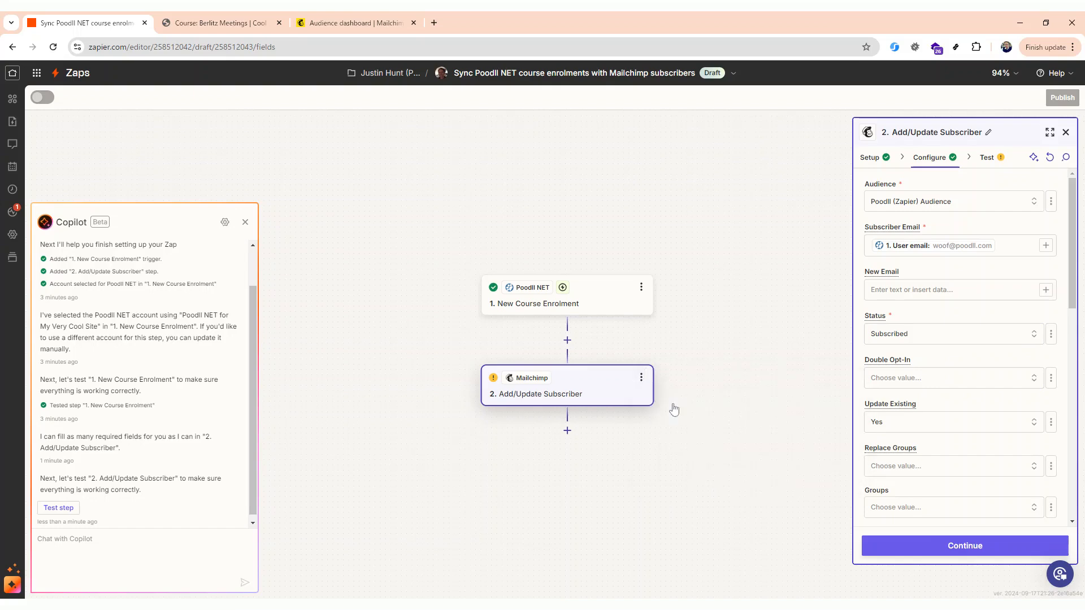
# - Map First Name to the trigger's User first name and Last Name to its User last name in the Add/Update Subscriber step
pyautogui.scroll(-1, 939, 408)
pyautogui.scroll(-1, 942, 408)
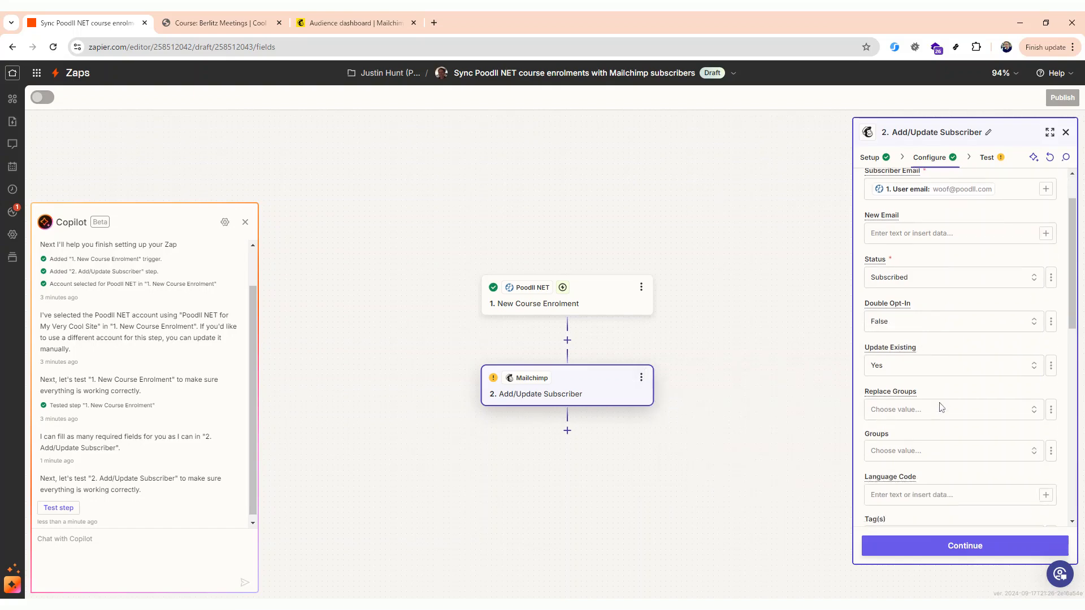
pyautogui.scroll(-4, 941, 407)
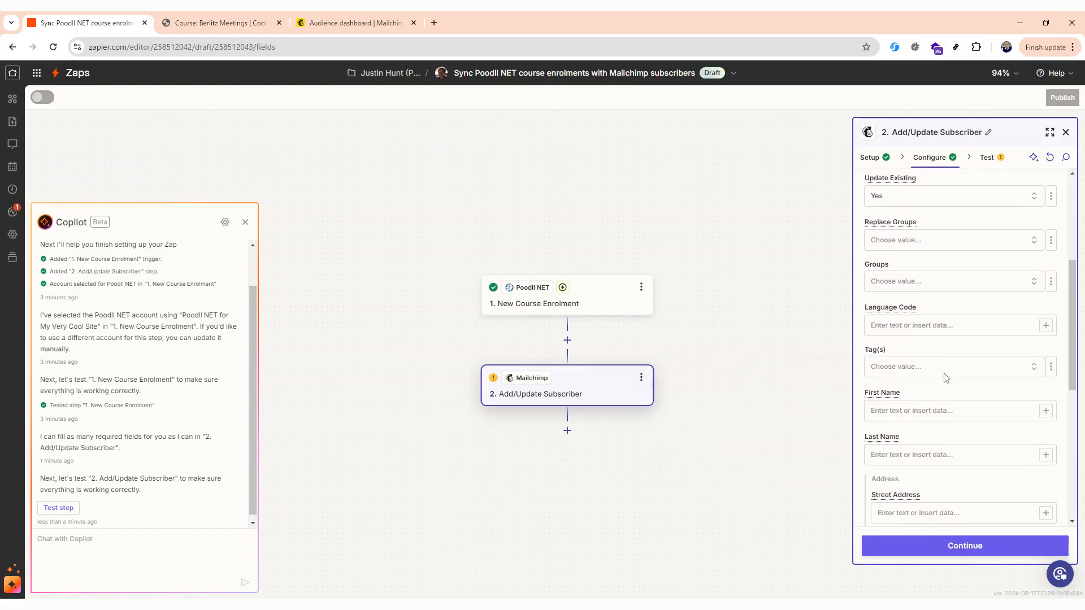
pyautogui.scroll(-1, 945, 378)
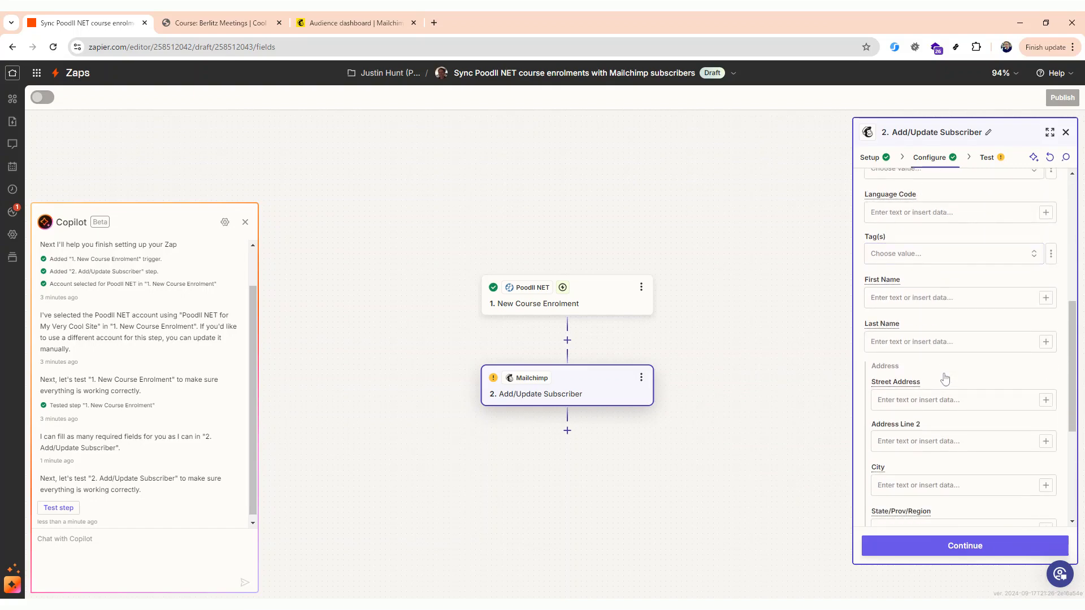
pyautogui.scroll(-2, 945, 378)
pyautogui.scroll(1, 945, 363)
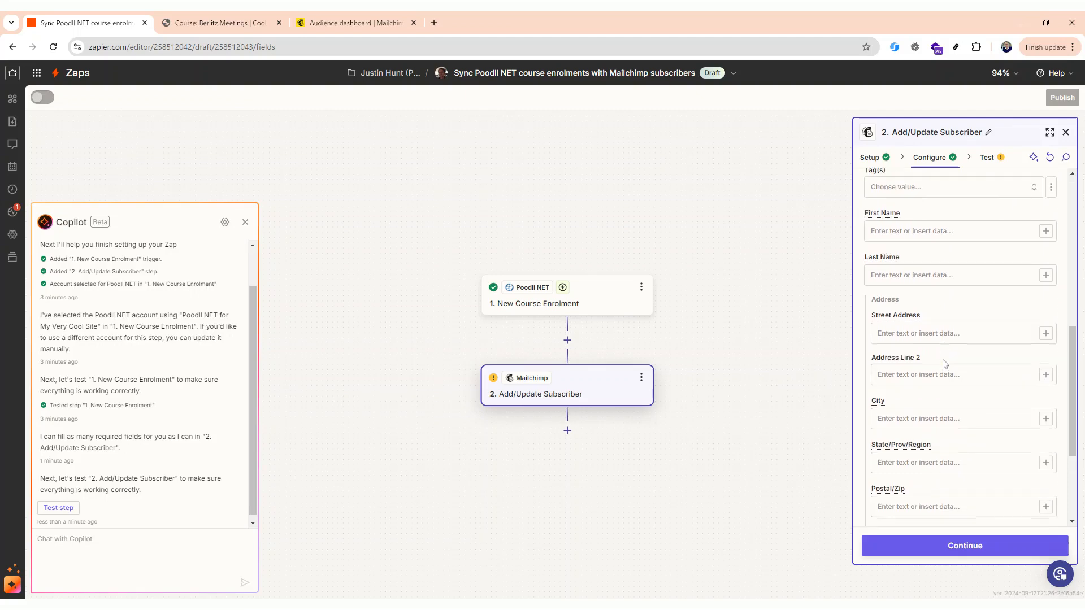
pyautogui.click(932, 241)
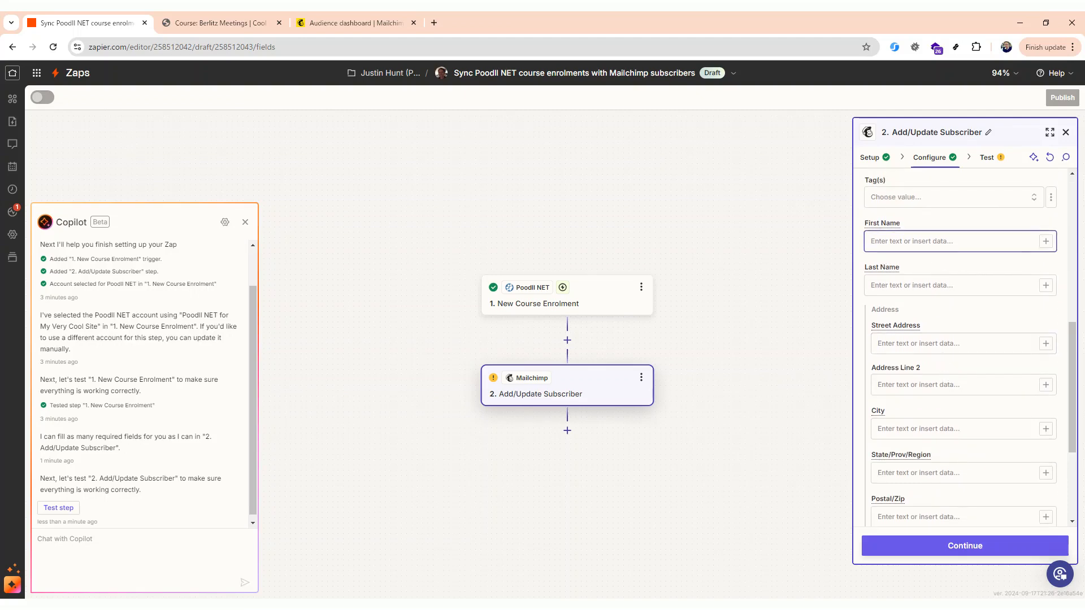
pyautogui.click(1045, 242)
pyautogui.click(751, 359)
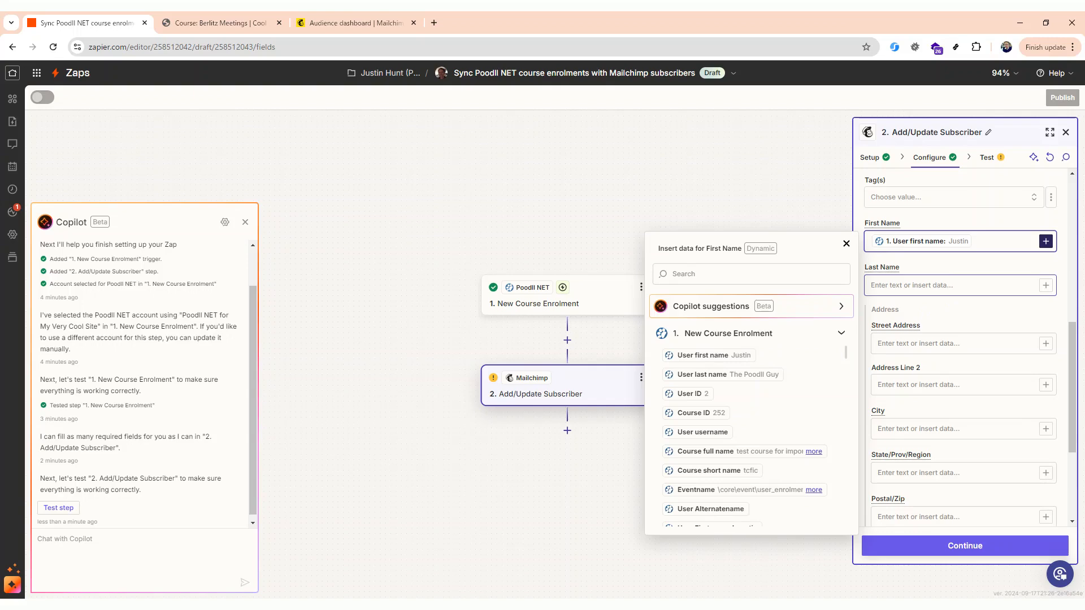
pyautogui.click(1045, 285)
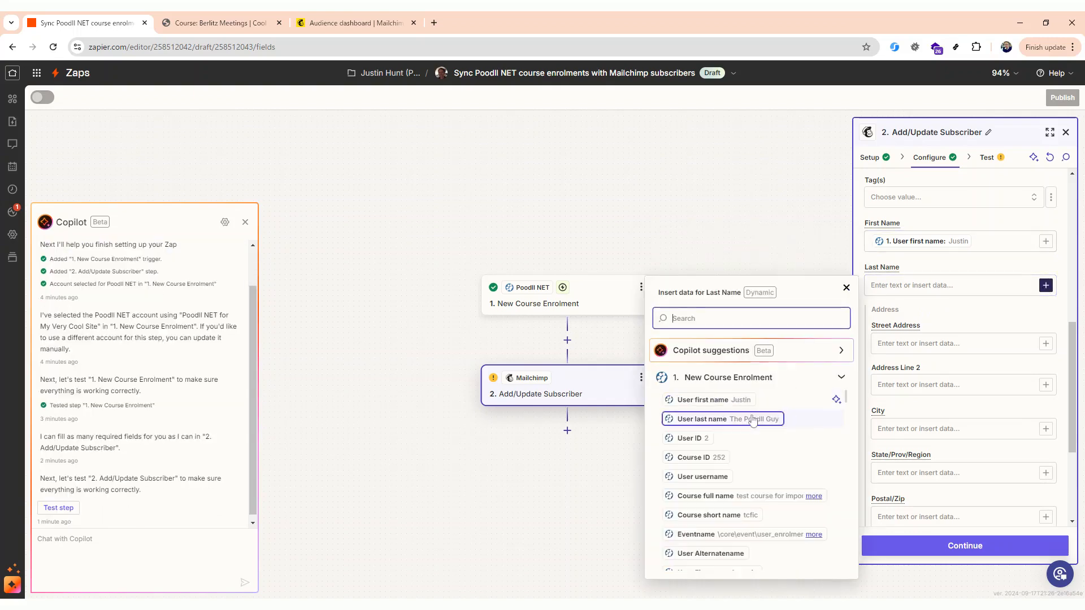
pyautogui.click(752, 421)
# - Test the Add/Update Subscriber step, then switch to Mailchimp and view the contacts of the Poodll (Zapier) Audience
pyautogui.click(958, 548)
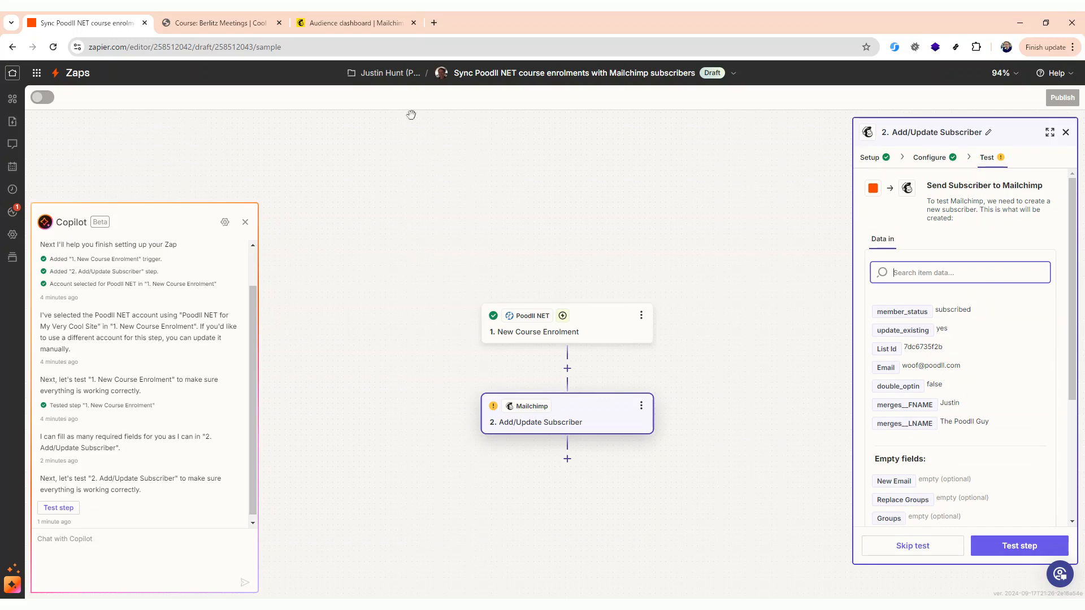
pyautogui.click(1015, 546)
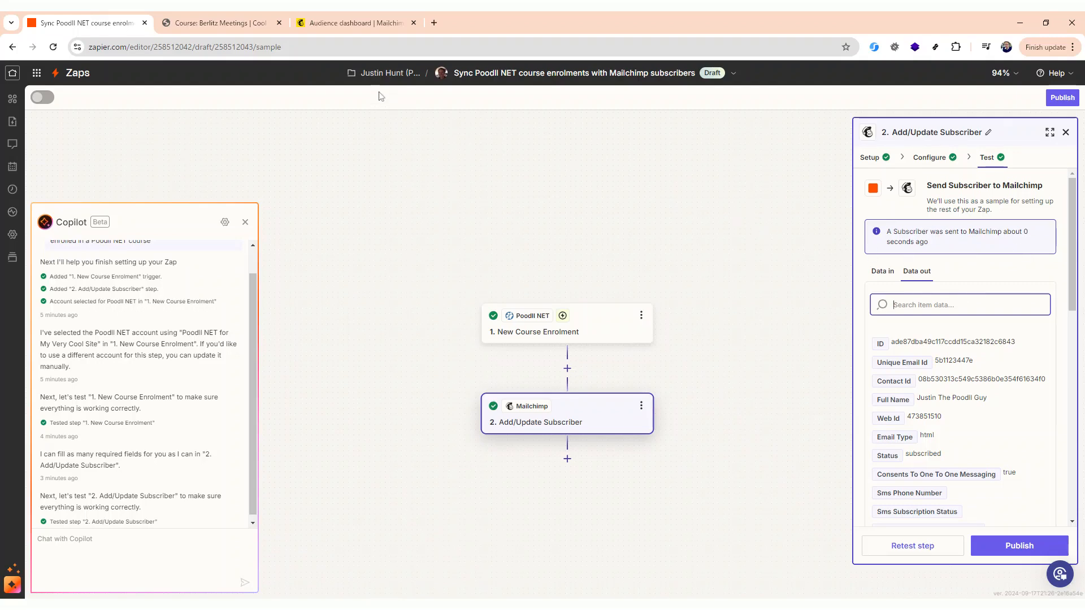
pyautogui.click(353, 27)
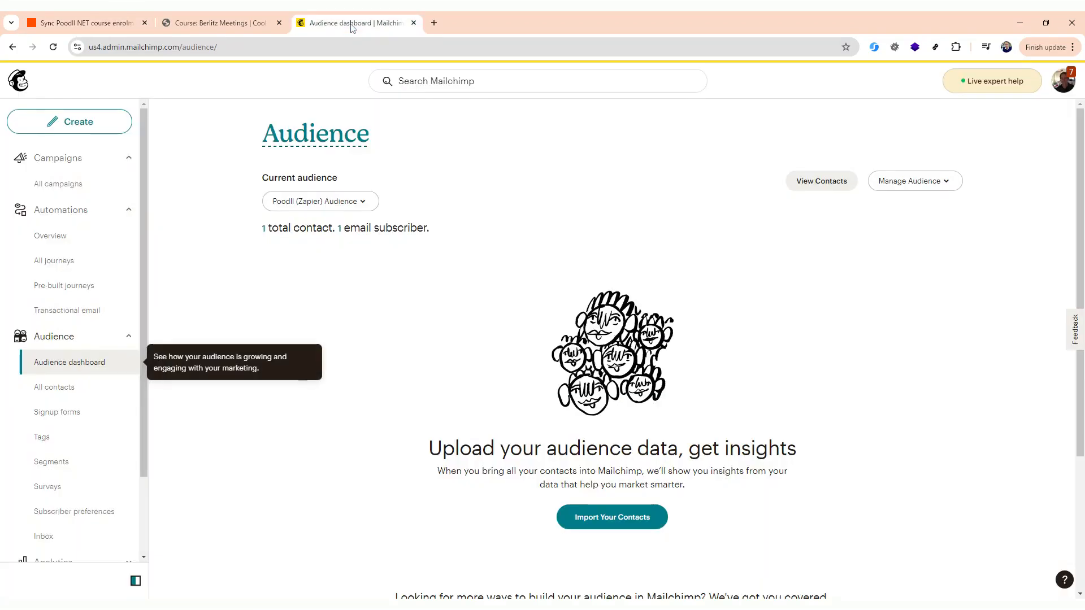
pyautogui.click(340, 233)
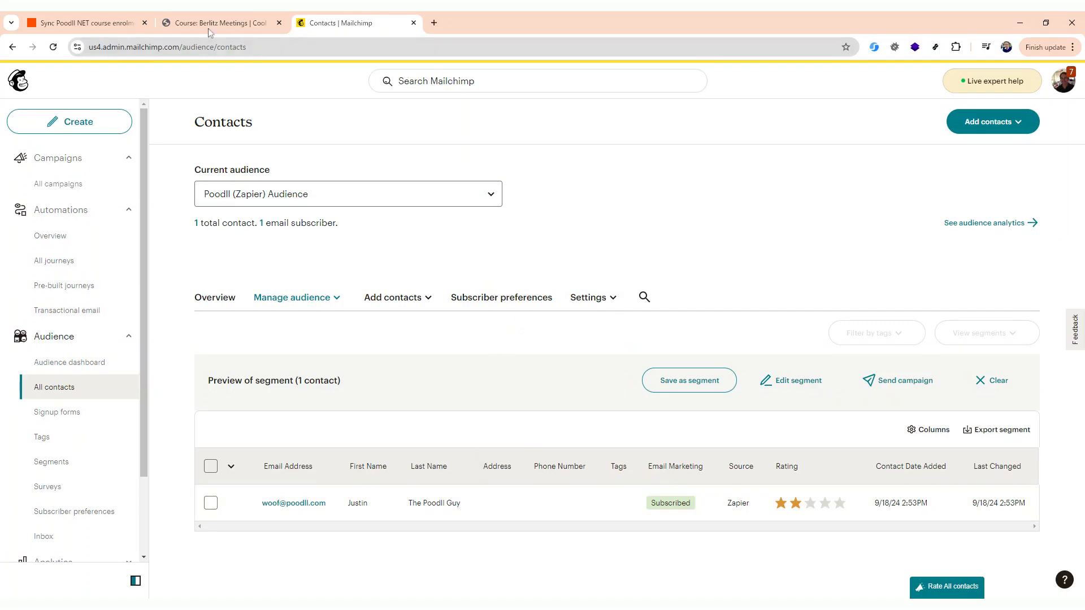
# - Switch to the Poodll NET Cool School site and open the Berlitz Meetings course from the list of courses
pyautogui.click(103, 26)
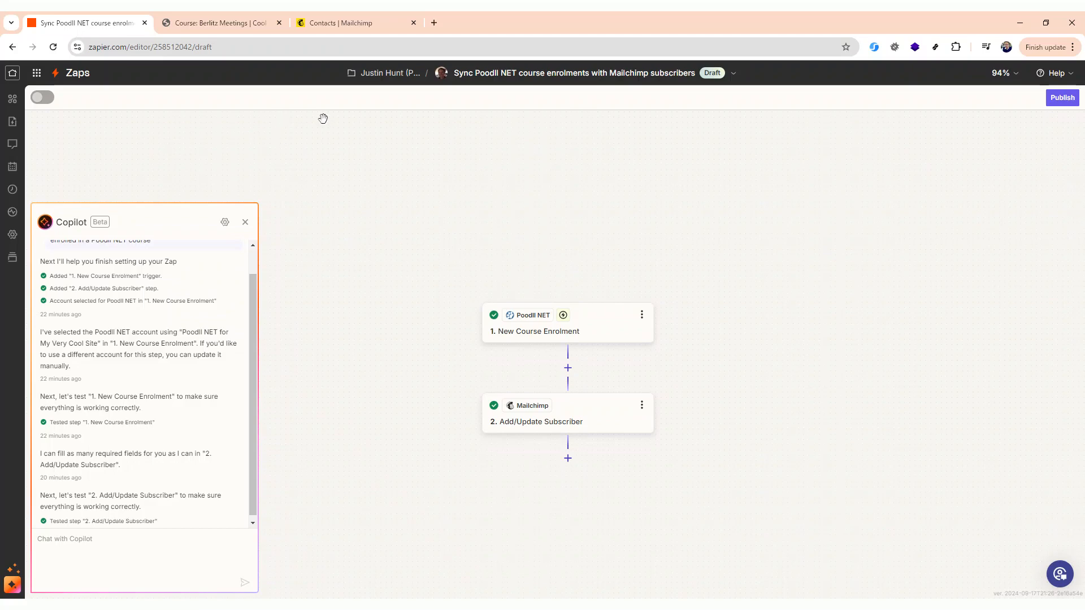
pyautogui.click(229, 25)
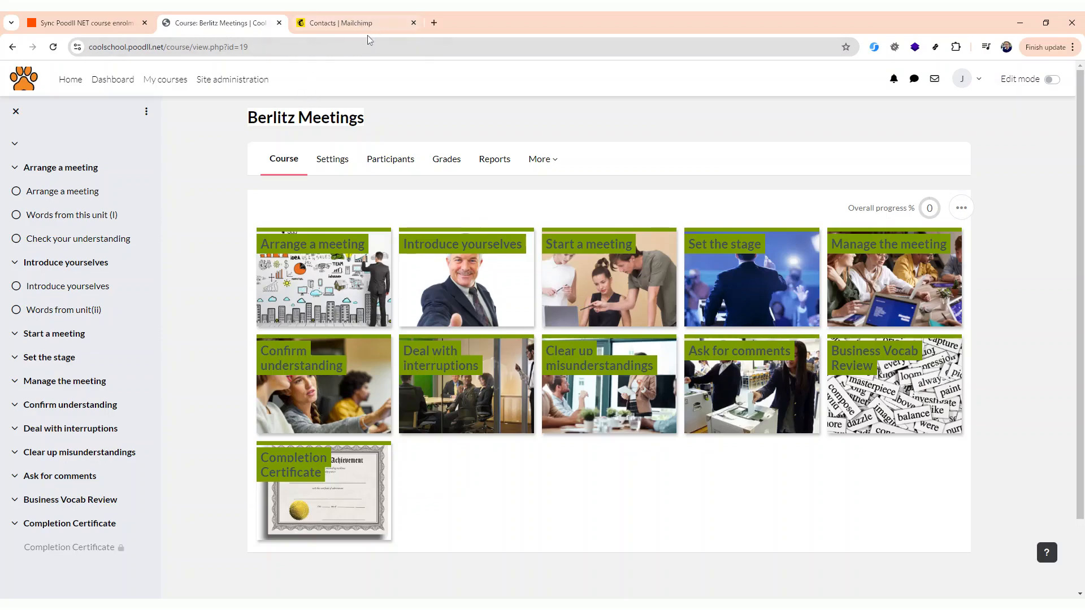
pyautogui.click(174, 83)
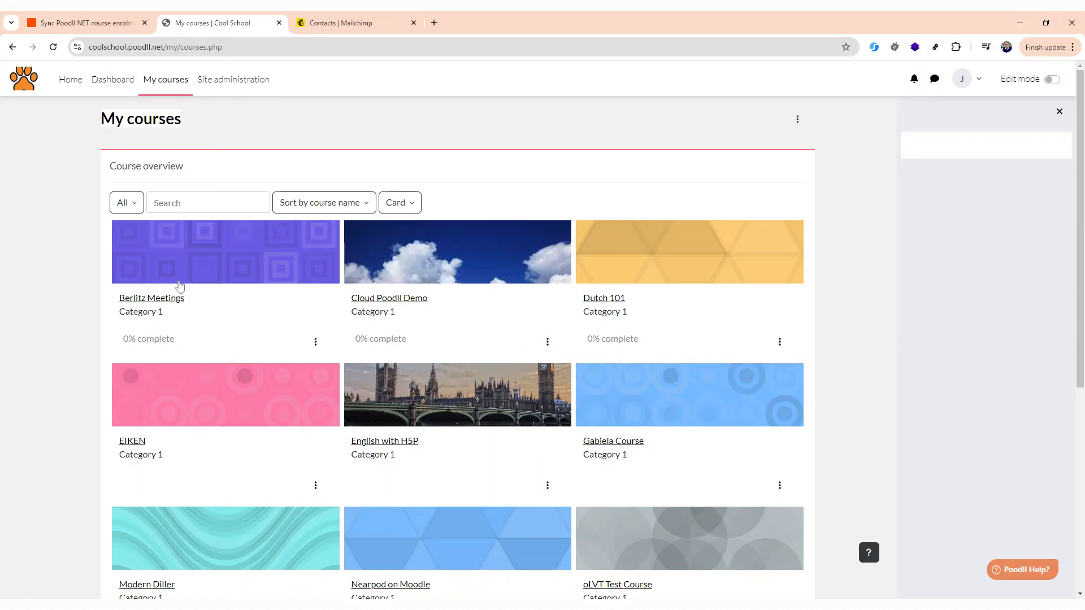
pyautogui.click(177, 302)
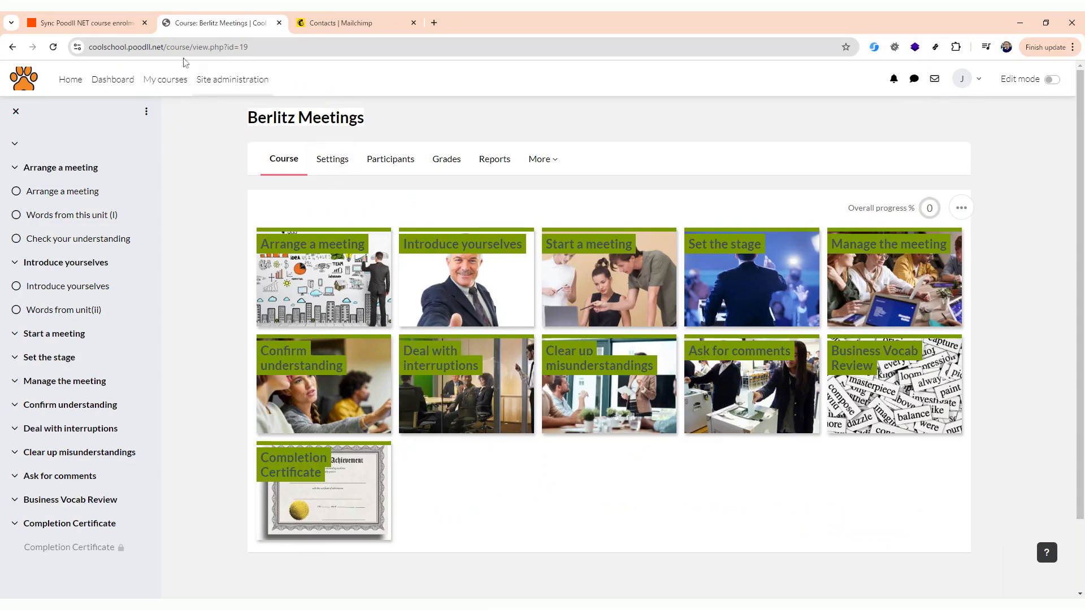
# - Switch back to Zapier and insert a Filter by Zapier step between New Course Enrolment and Add/Update Subscriber
pyautogui.click(105, 24)
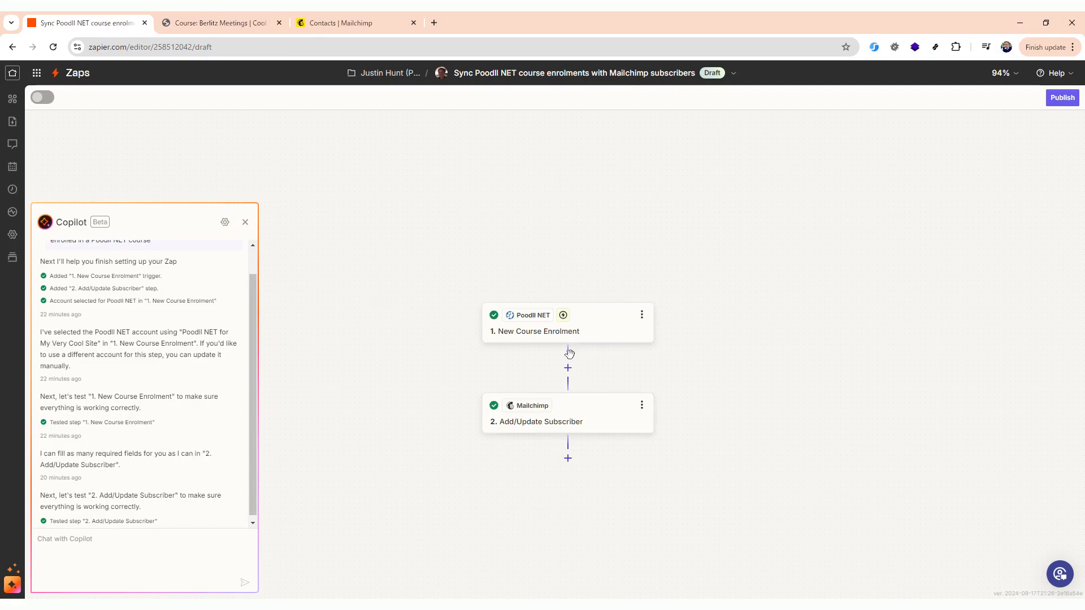
pyautogui.click(568, 368)
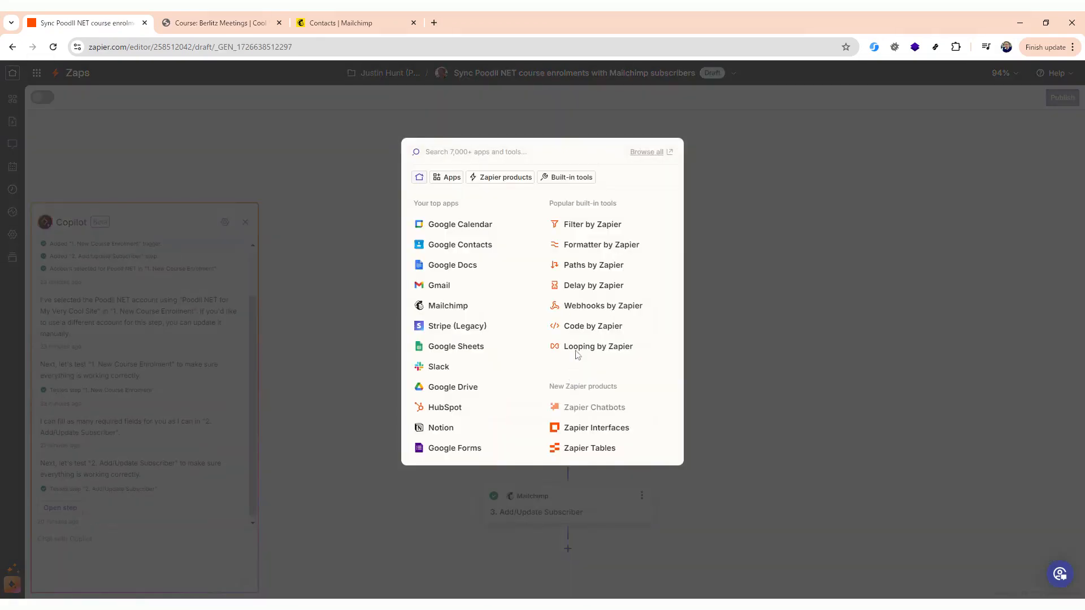
pyautogui.click(593, 227)
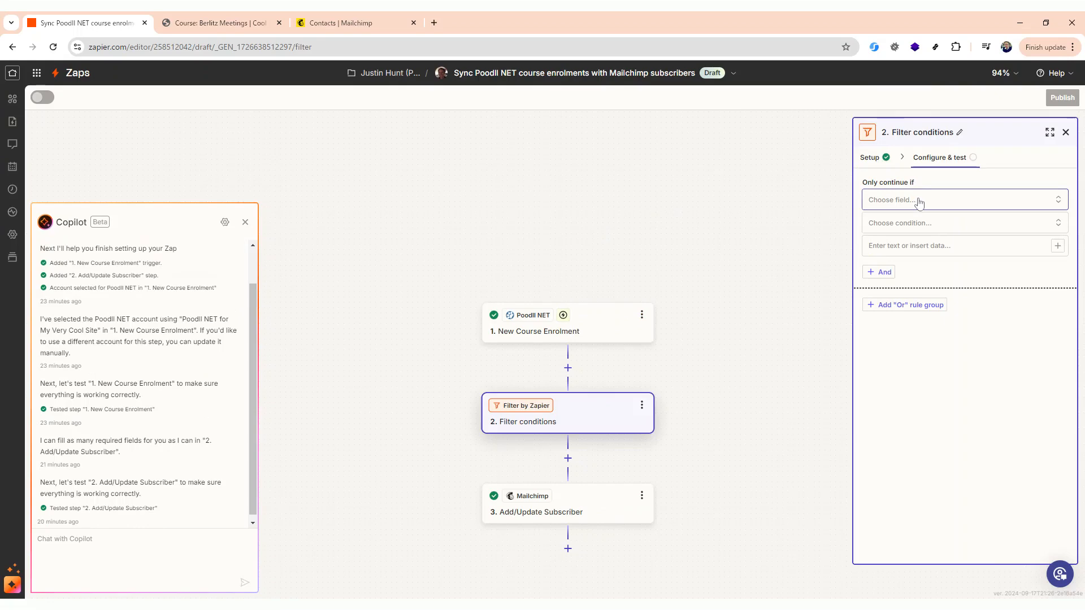
# - Set the filter rule to use the trigger's Course ID with the condition (Text) Exactly matches
pyautogui.click(919, 203)
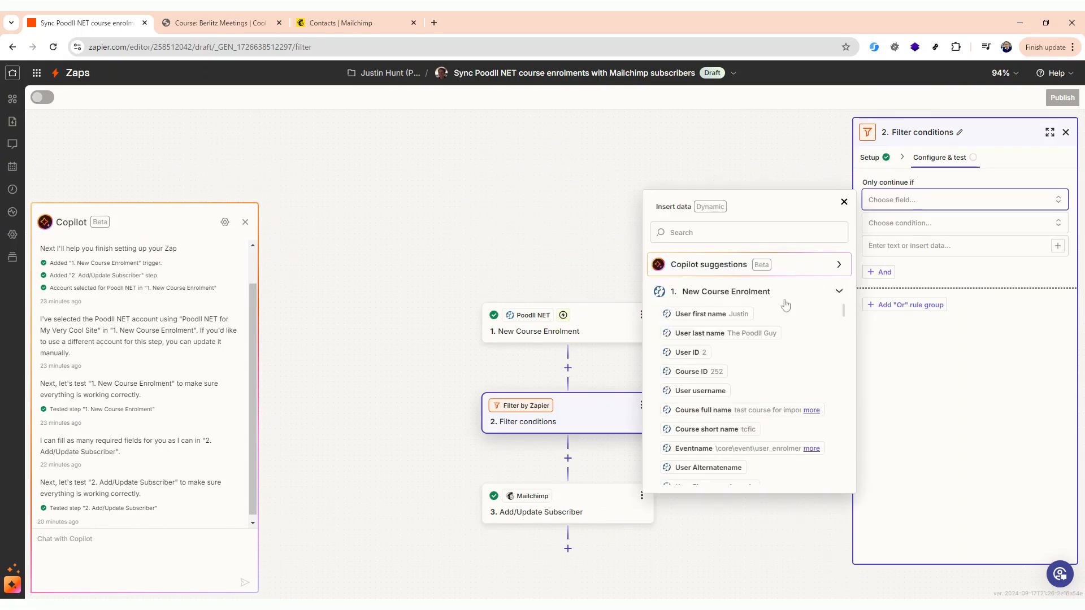
pyautogui.click(694, 377)
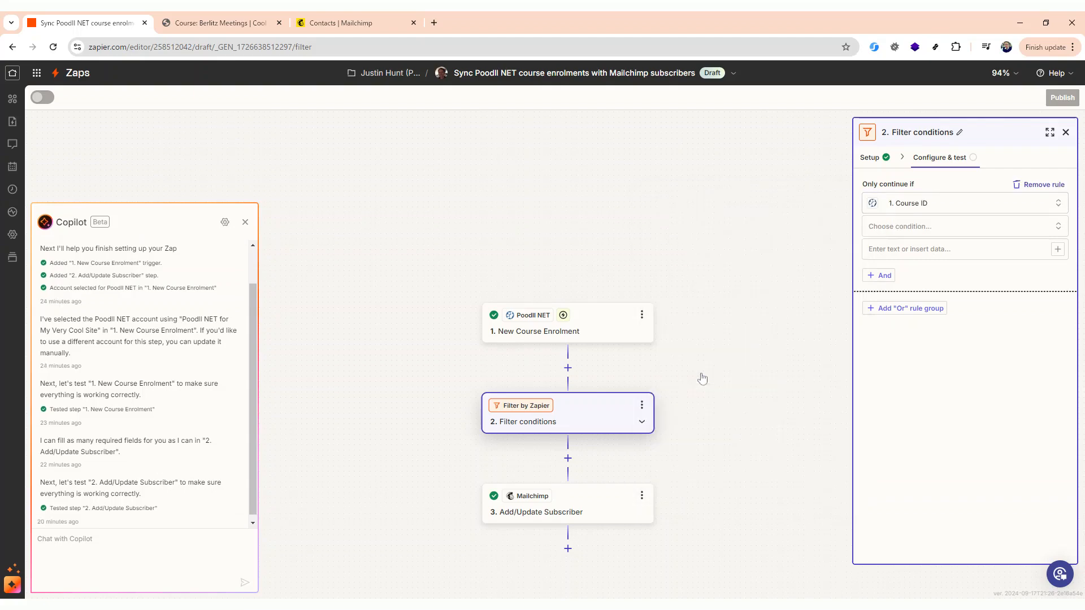
pyautogui.click(922, 229)
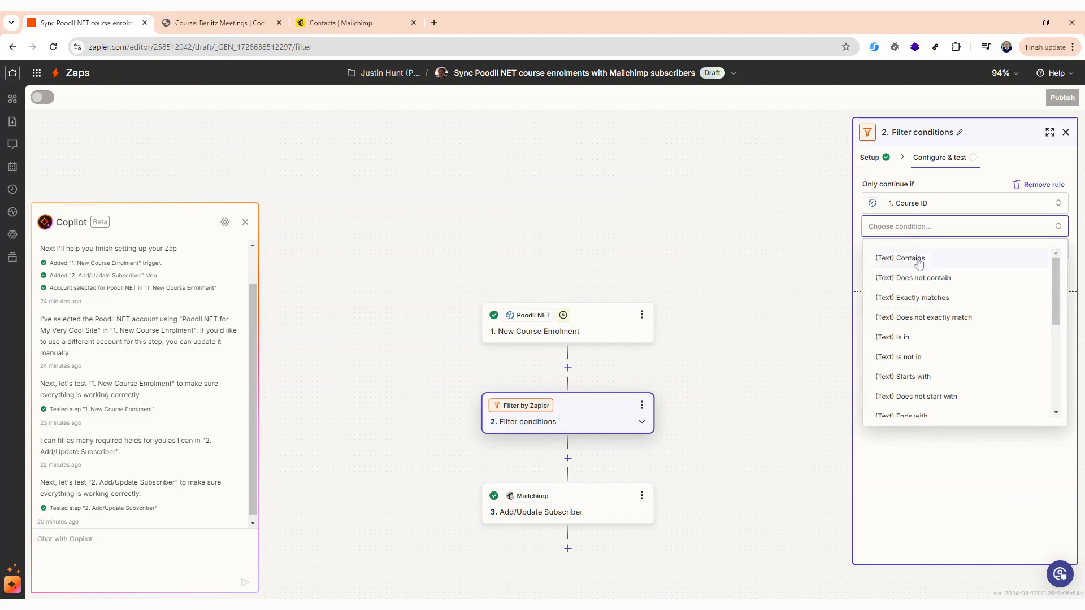
pyautogui.click(915, 298)
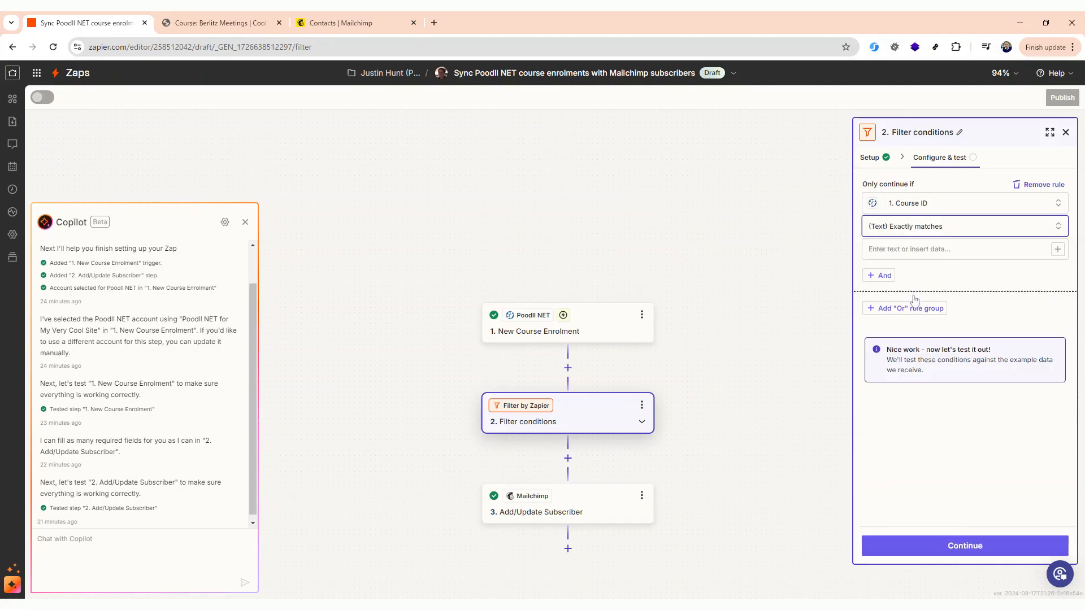
# - Look up the Berlitz Meetings course ID in its page address, enter 19 as the filter's comparison value and test the filter
pyautogui.click(239, 25)
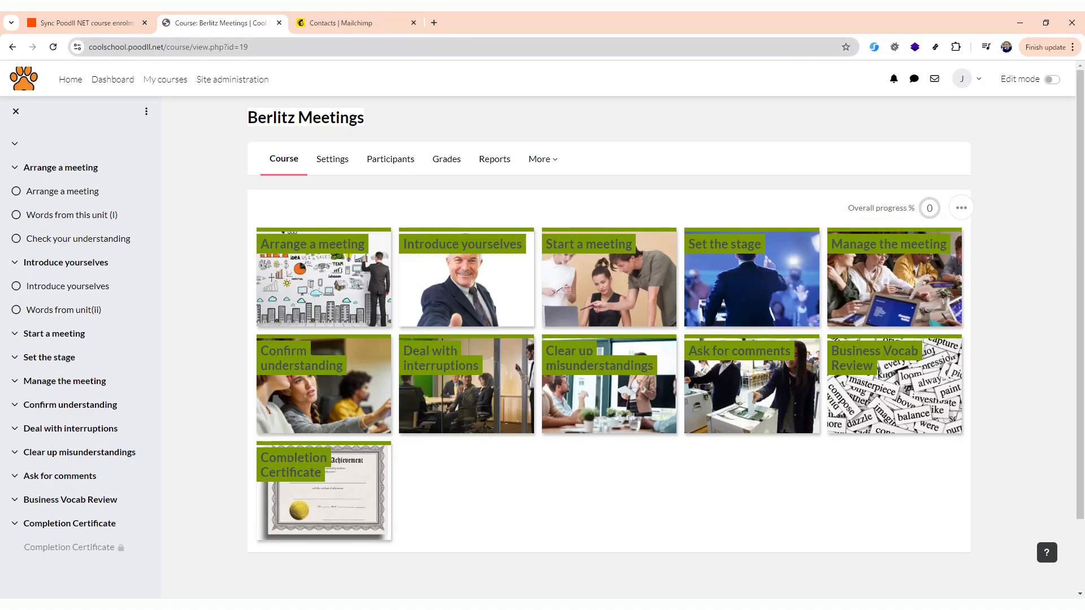
pyautogui.moveTo(249, 46); pyautogui.dragTo(240, 47)
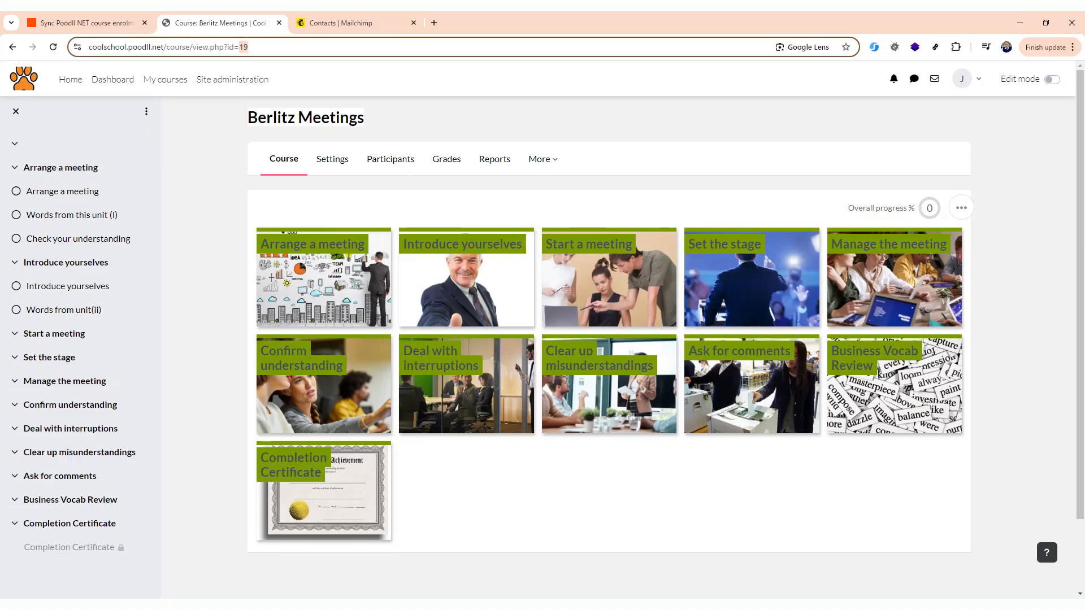
pyautogui.click(105, 24)
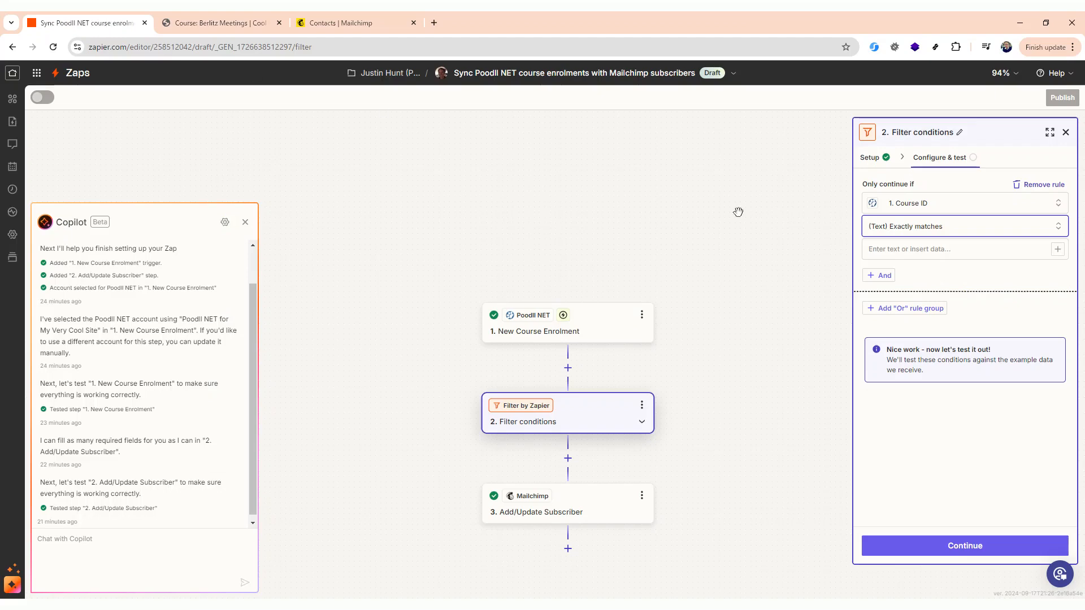
pyautogui.click(955, 249)
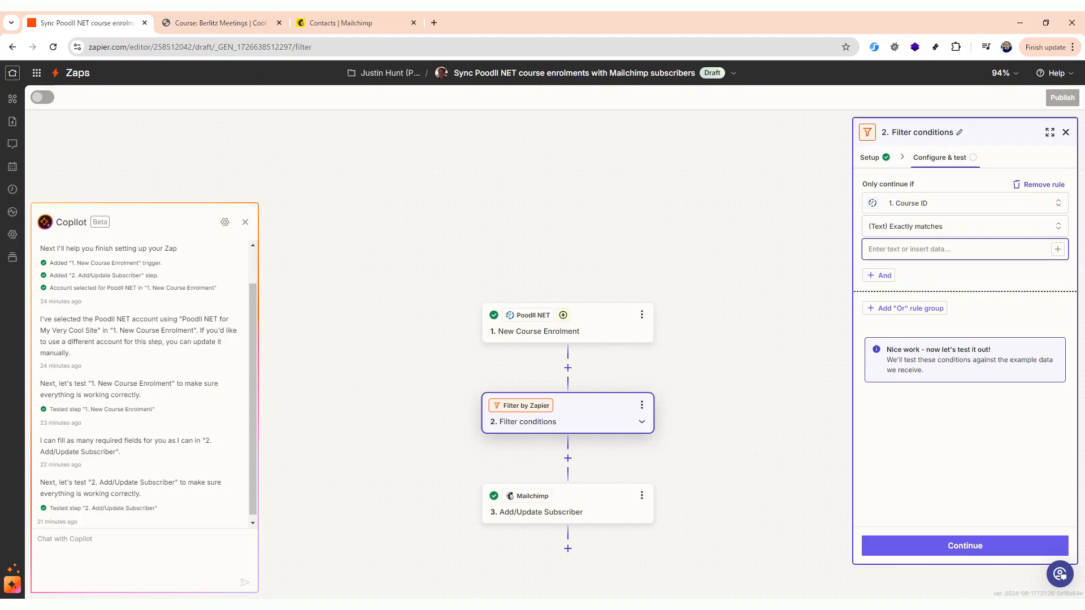
pyautogui.write('19')
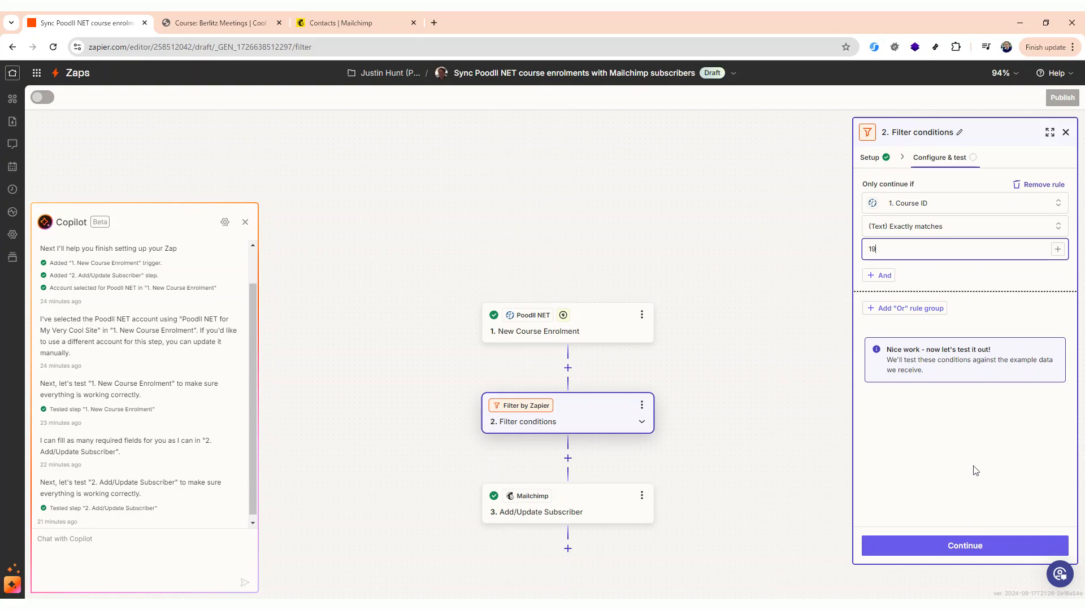
pyautogui.click(980, 542)
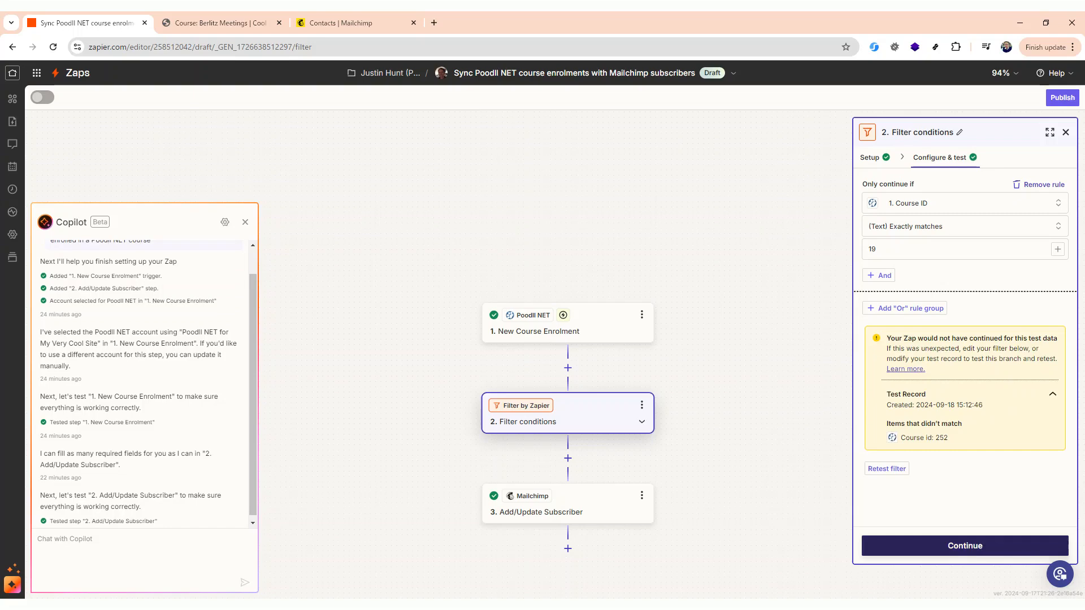
# - Proceed through the Add/Update Subscriber step with its existing settings and publish the Zap
pyautogui.click(982, 546)
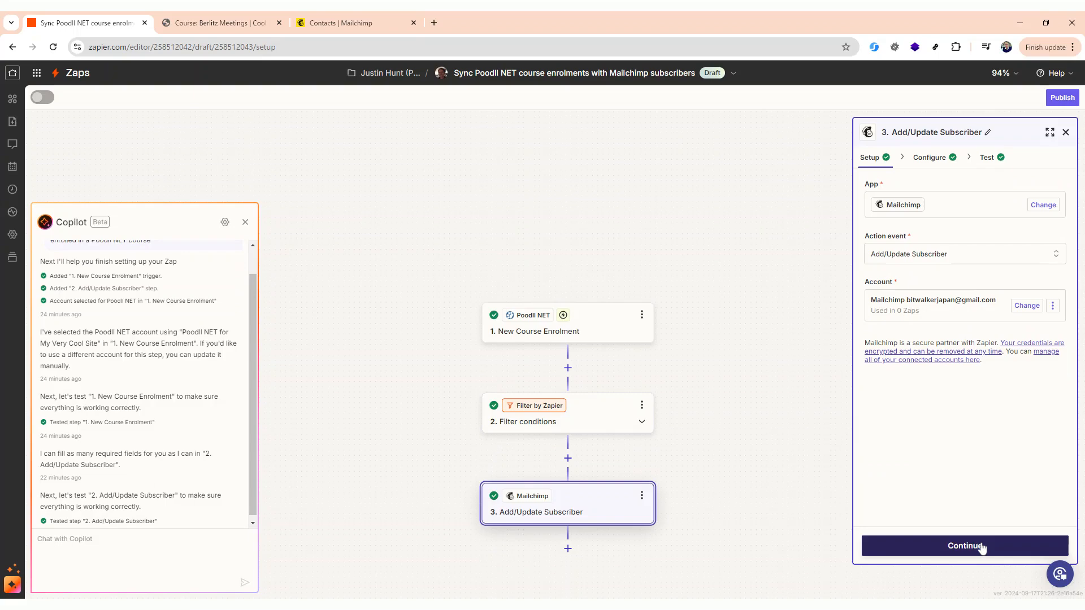
pyautogui.click(982, 546)
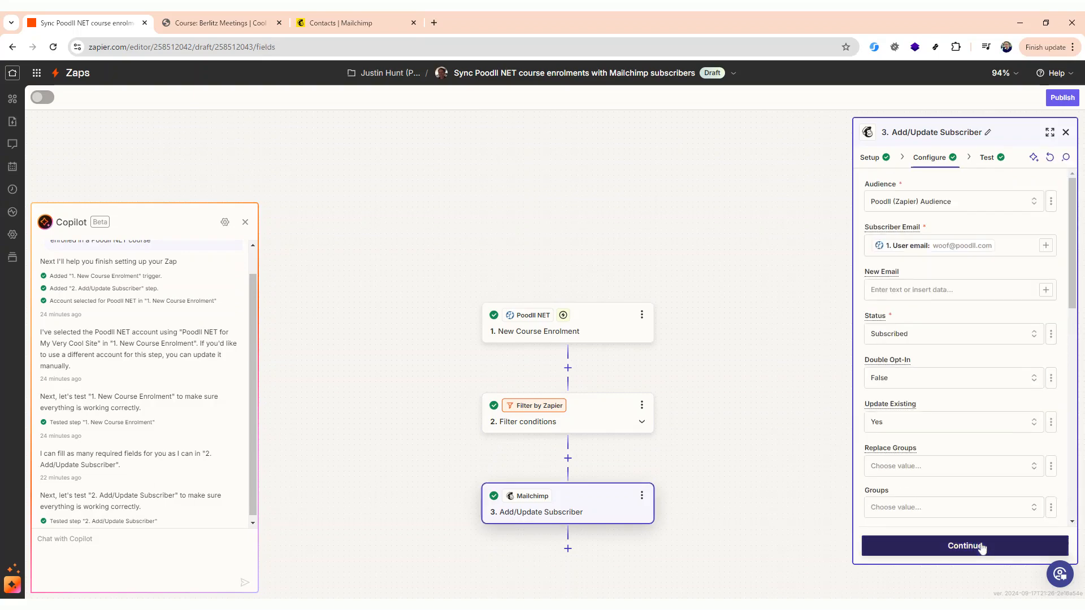
pyautogui.click(982, 546)
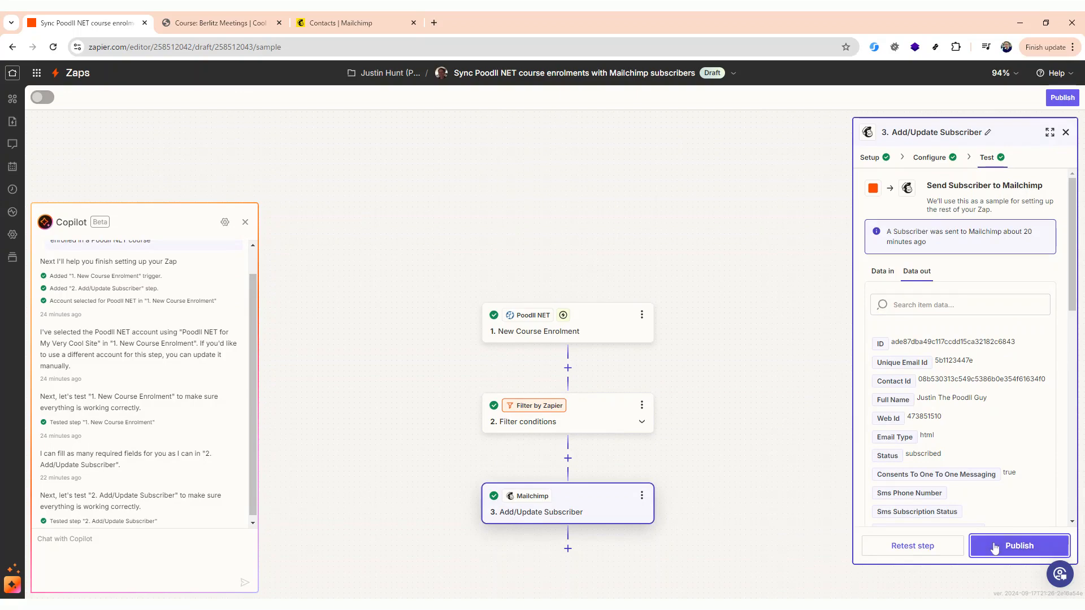
pyautogui.click(994, 546)
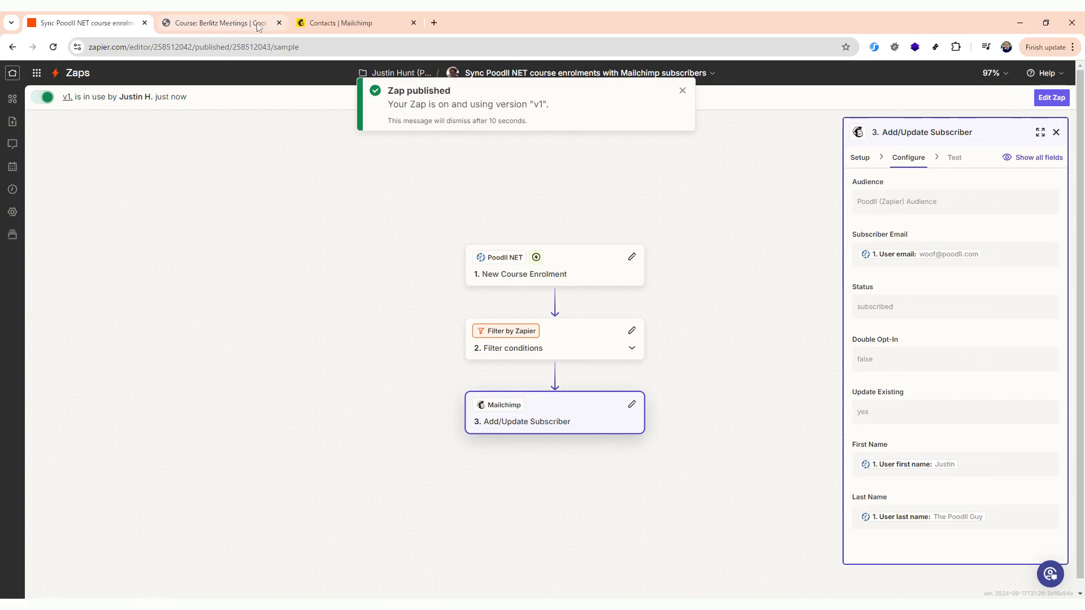
# - Check the Poodll (Zapier) Audience contacts in Mailchimp, then open the participants list of the Berlitz Meetings course in Poodll NET
pyautogui.click(355, 26)
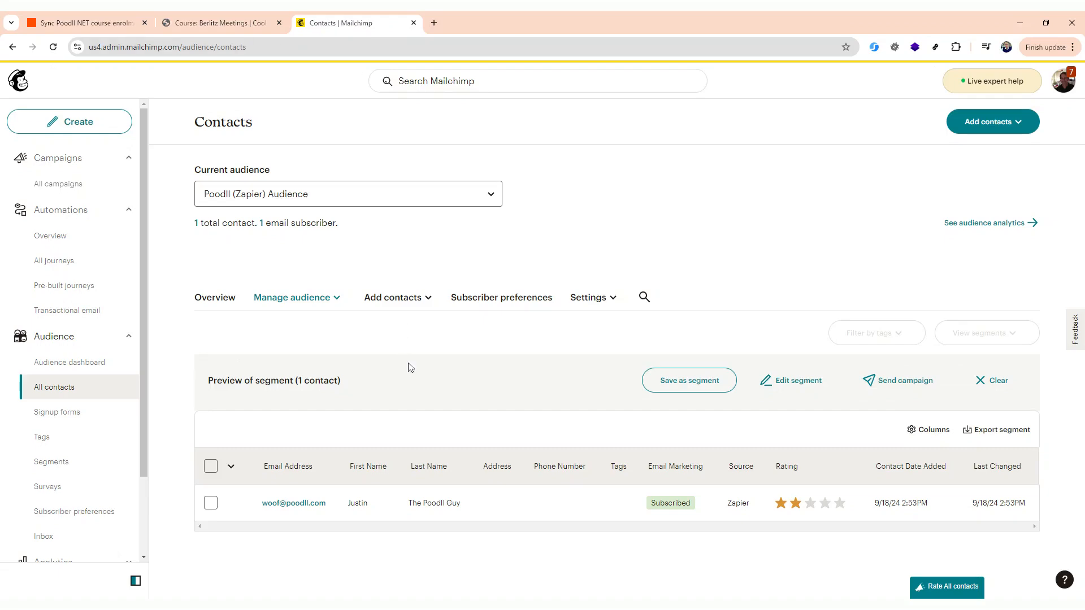
pyautogui.click(233, 23)
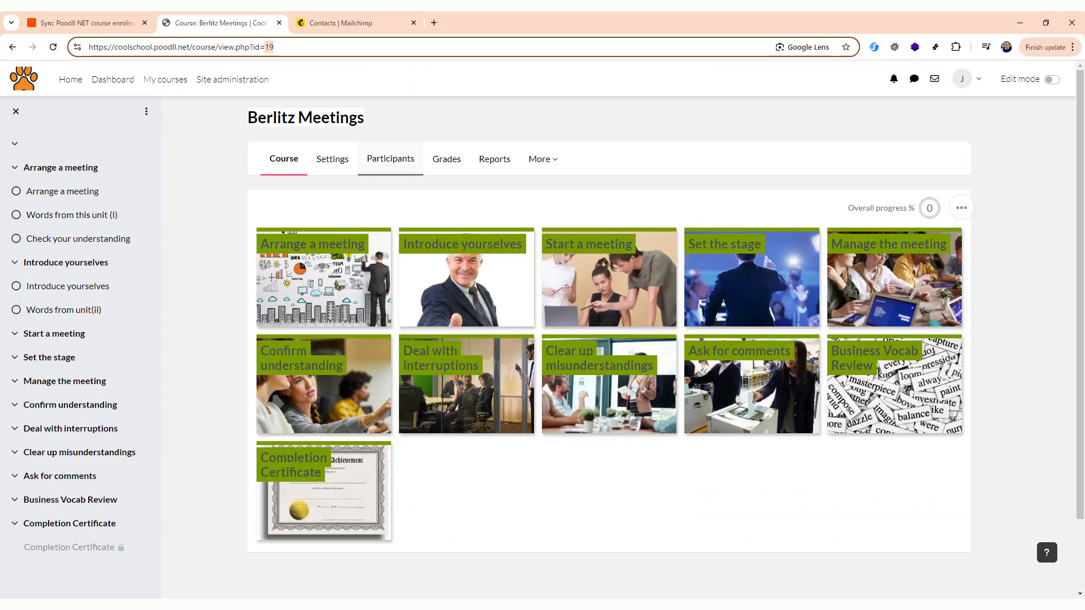
pyautogui.click(390, 162)
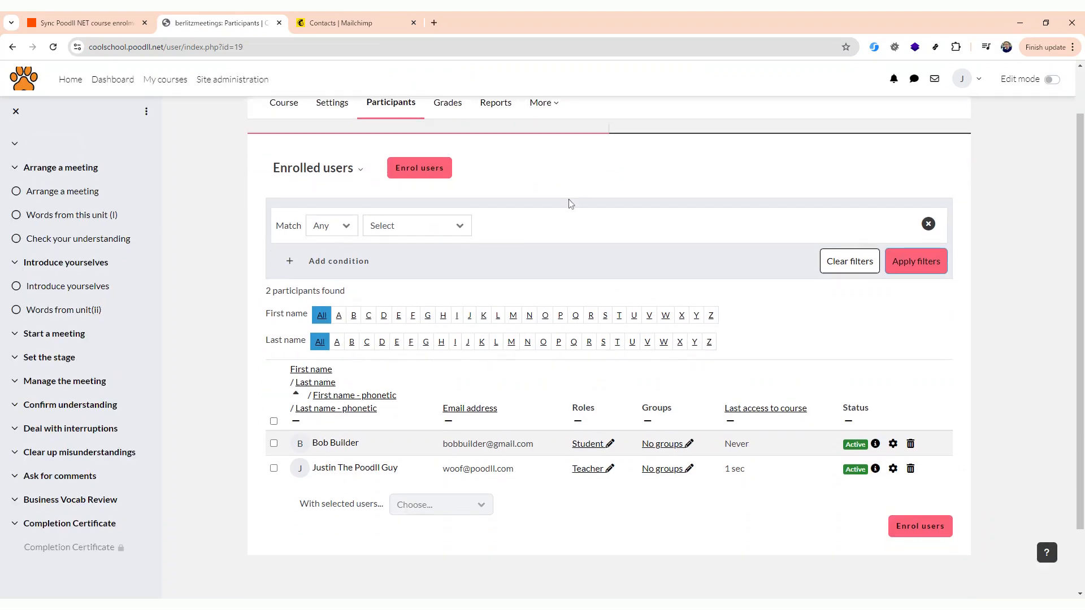
# - Enrol the demo user listed directly after Site Admin in the Berlitz Meetings course with the Student role
pyautogui.scroll(-1, 570, 203)
pyautogui.click(428, 115)
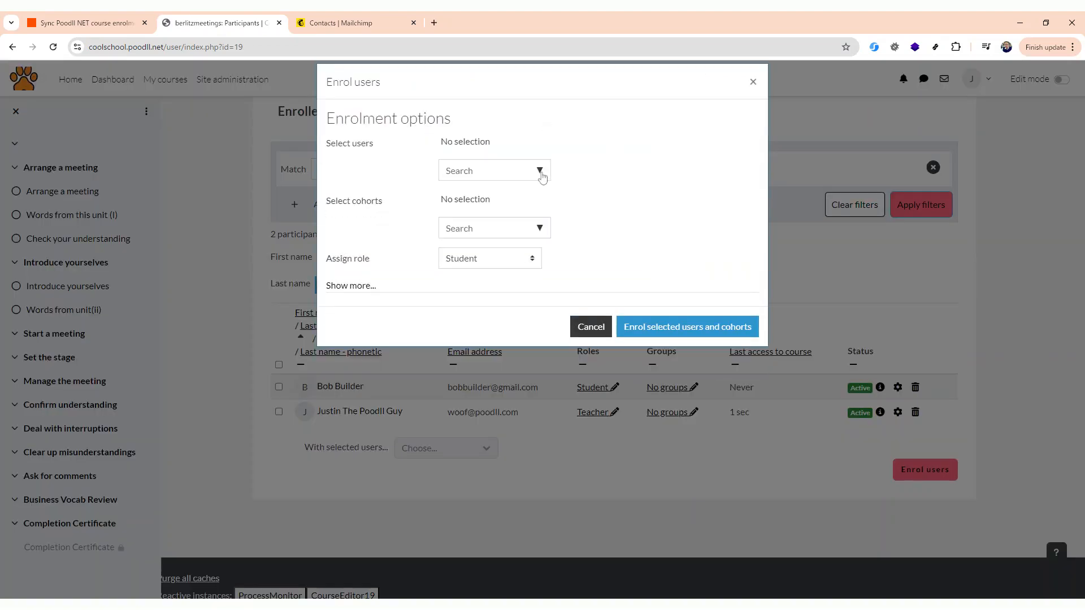
pyautogui.click(540, 172)
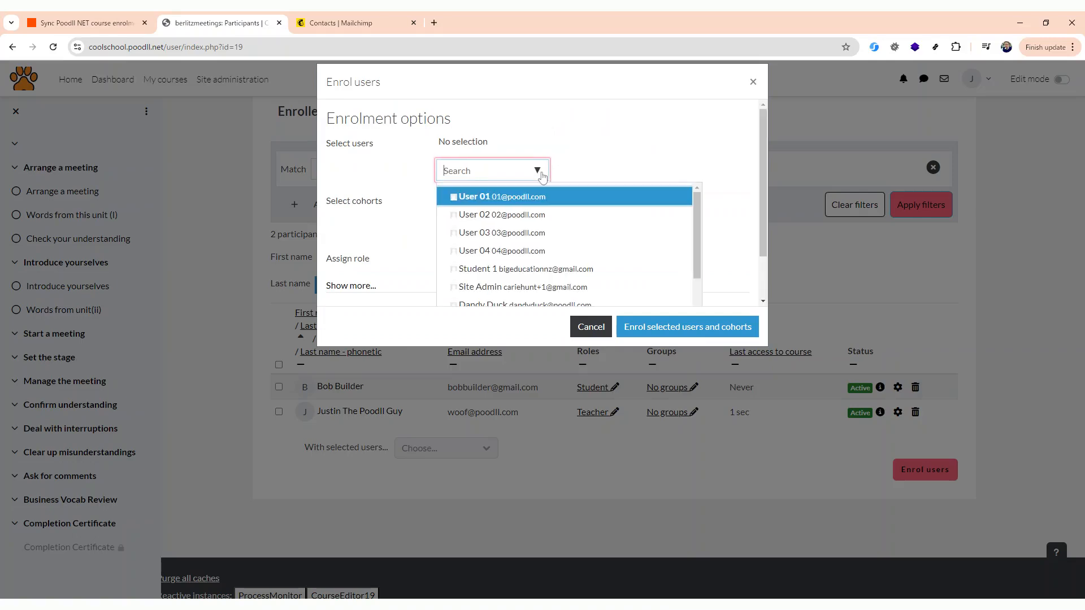
pyautogui.scroll(-2, 534, 255)
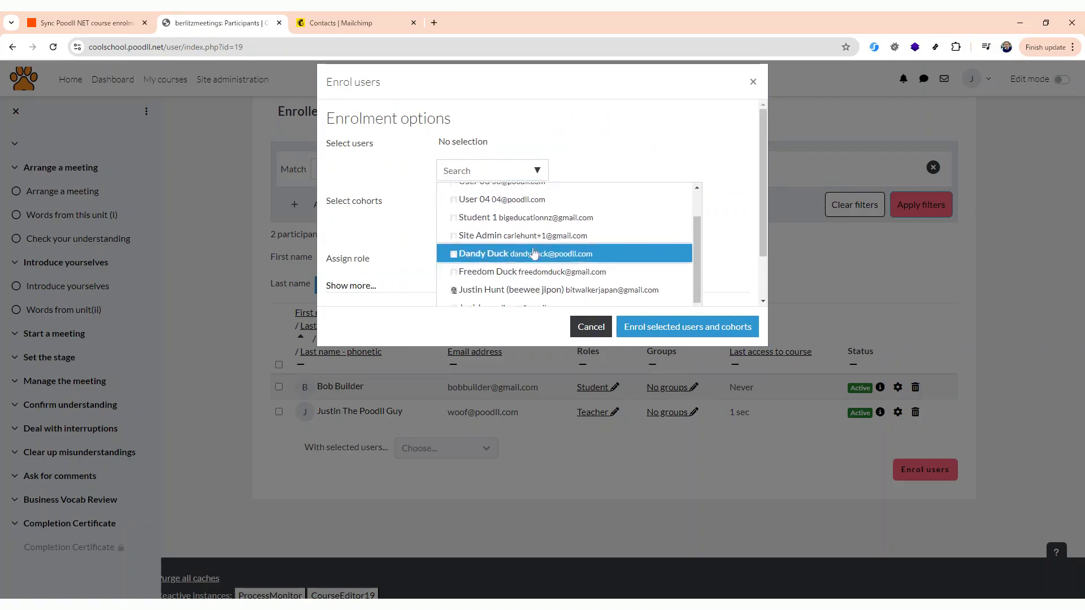
pyautogui.click(534, 253)
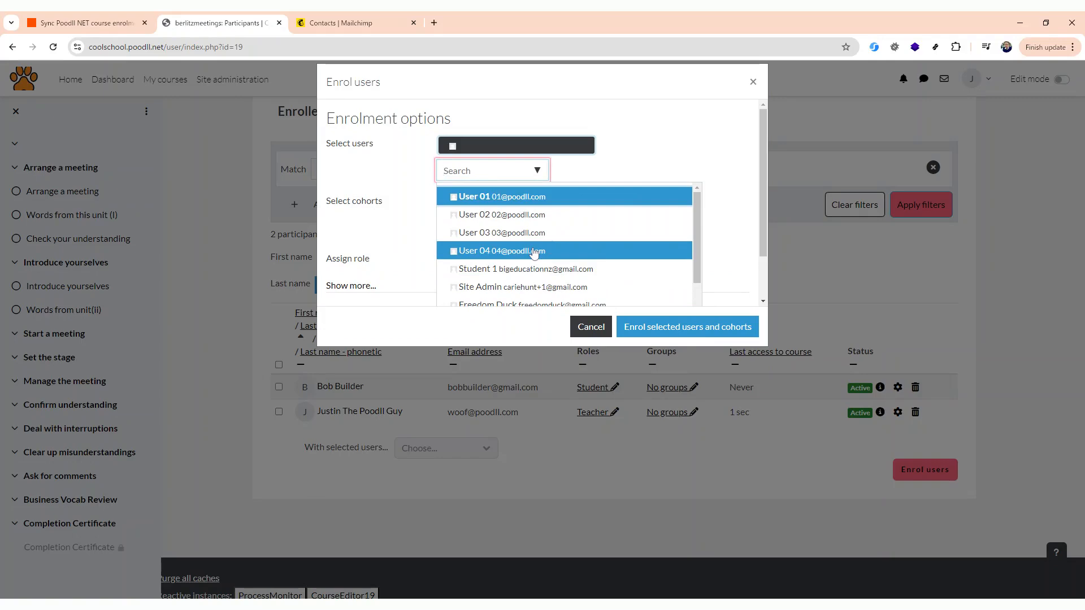
pyautogui.click(629, 148)
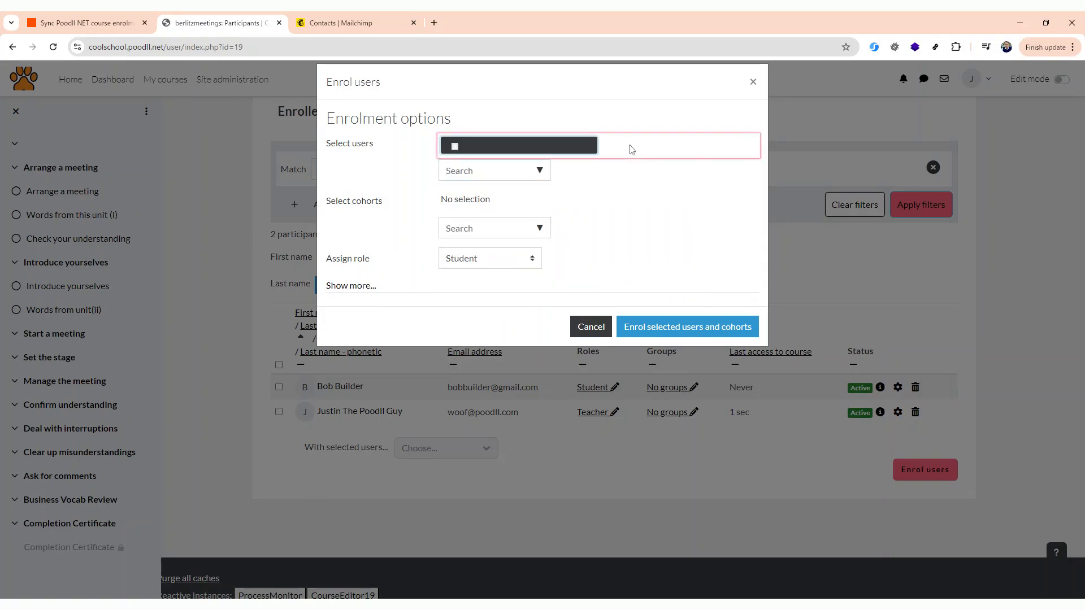
pyautogui.click(693, 324)
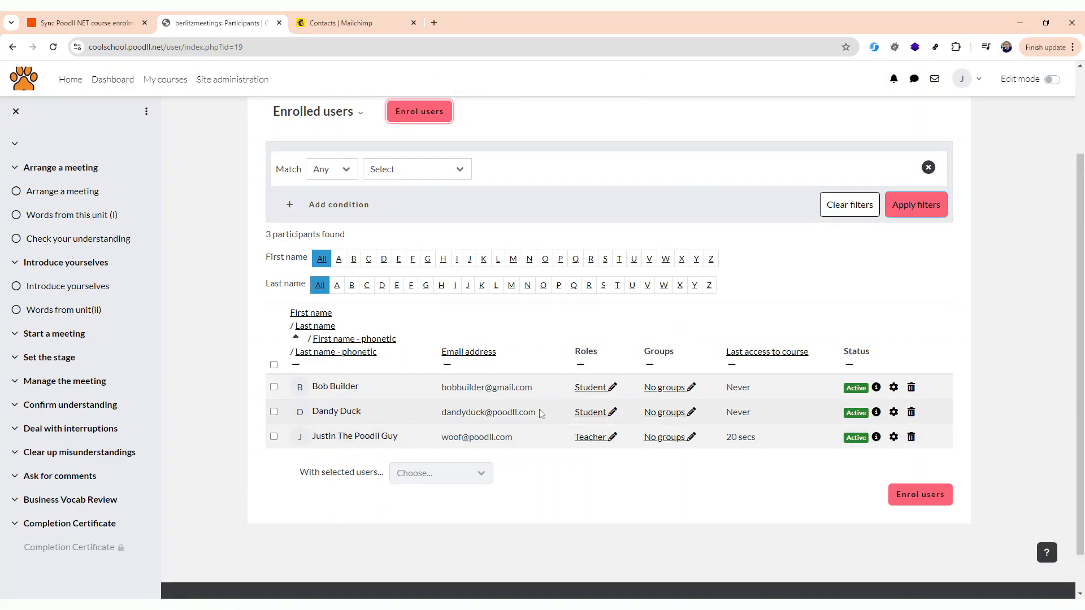
# - Switch to Mailchimp and reload the Poodll (Zapier) Audience contacts to check for the newly enrolled user
pyautogui.click(377, 23)
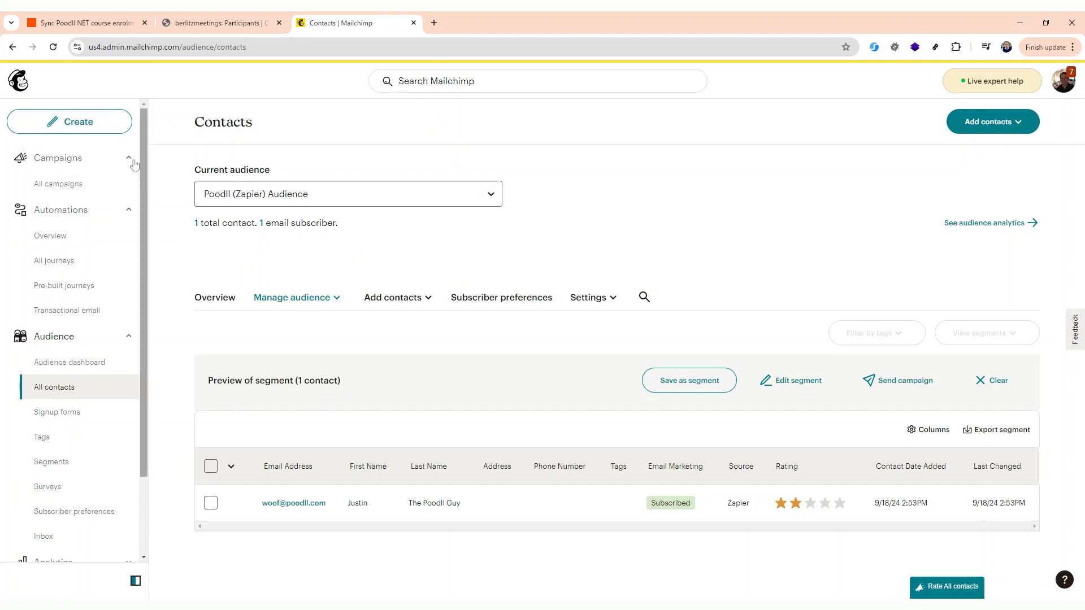
pyautogui.click(53, 47)
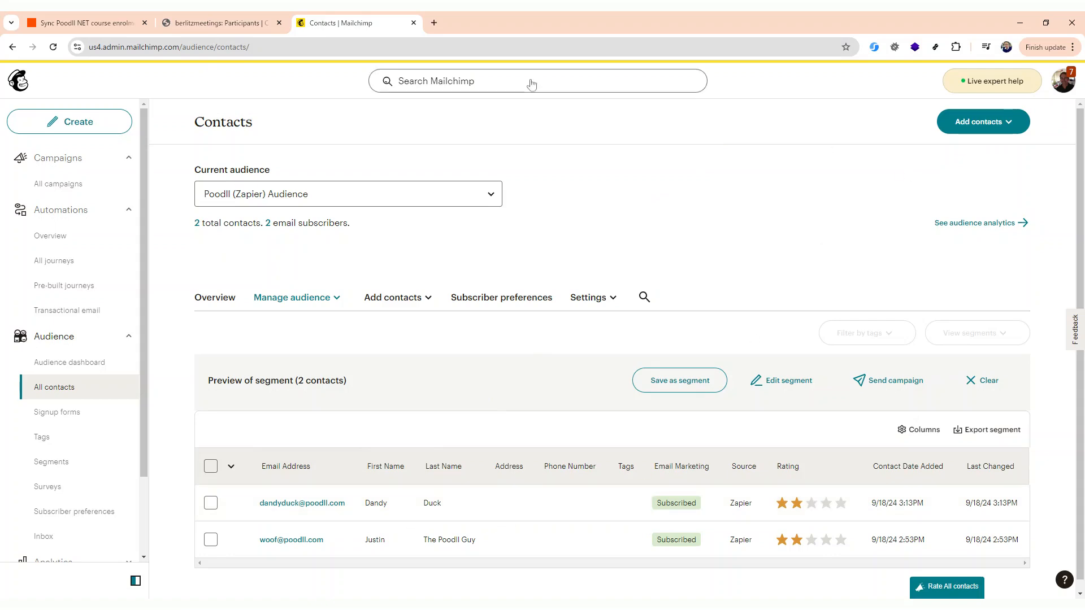
# - Switch to the Poodll Support Center and search its knowledge base for "poodll trigger"
pyautogui.click(115, 23)
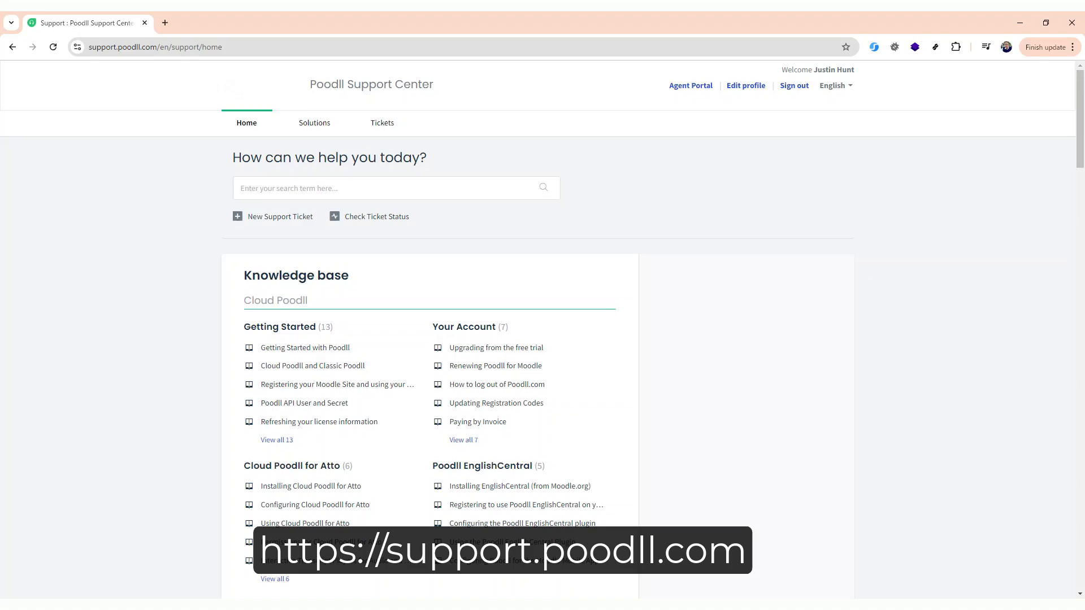
pyautogui.click(344, 189)
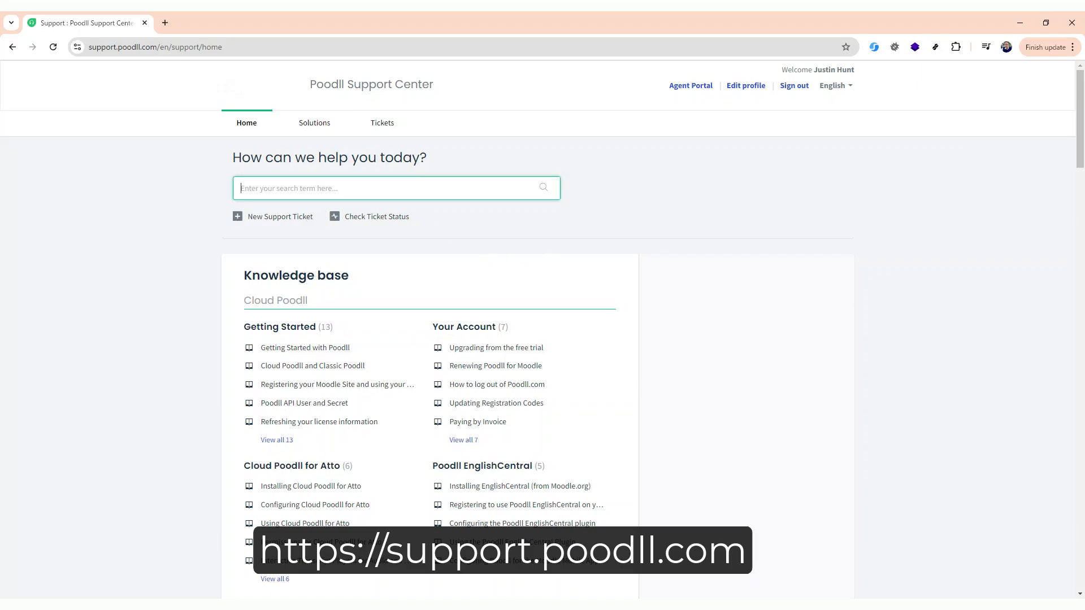
pyautogui.write('poodll trigger')
pyautogui.press('Return')
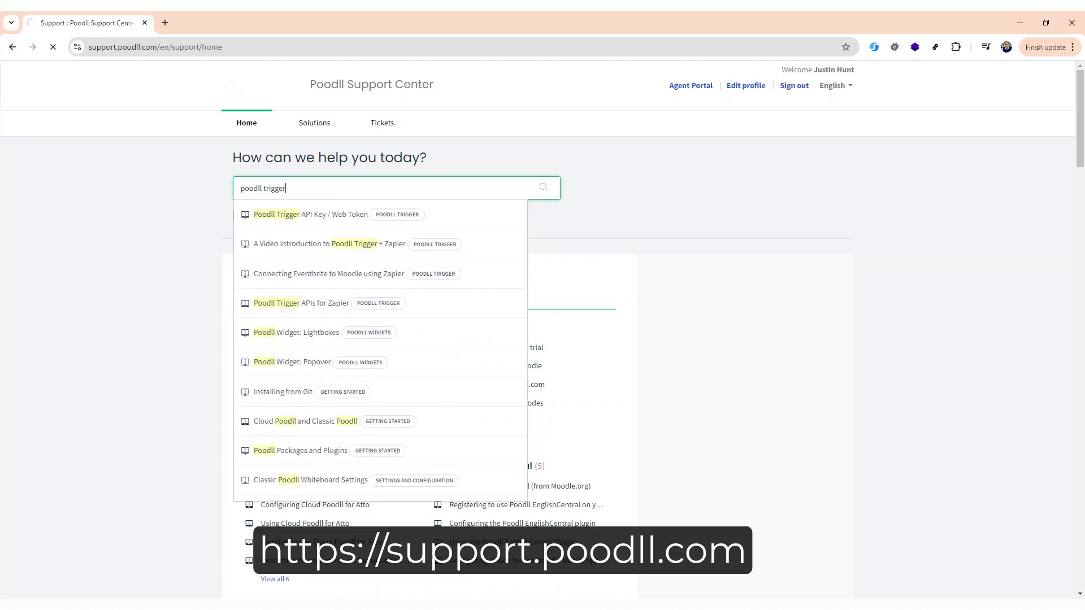